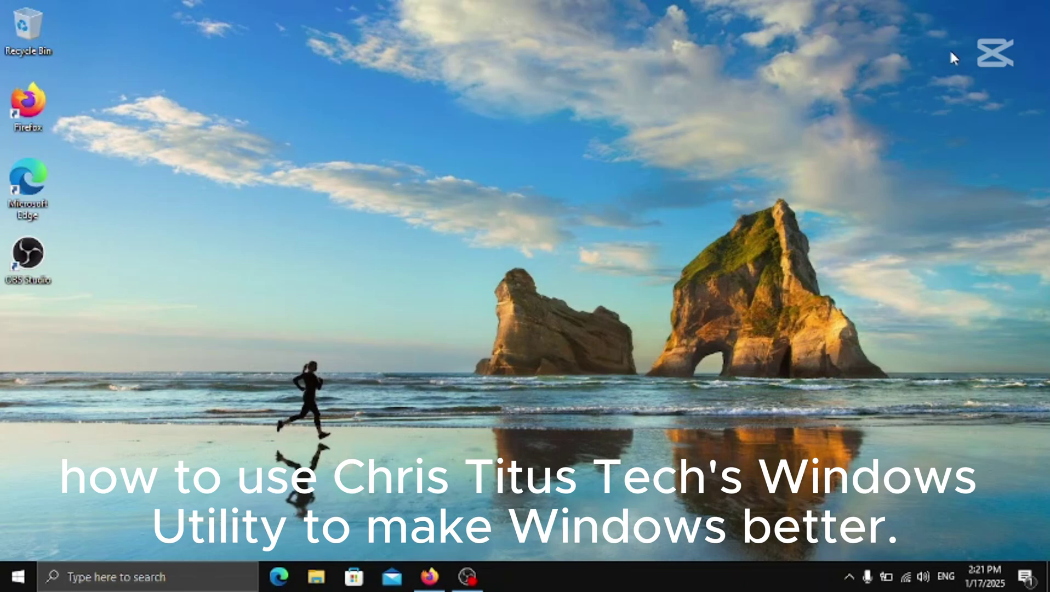
left_click(433, 574)
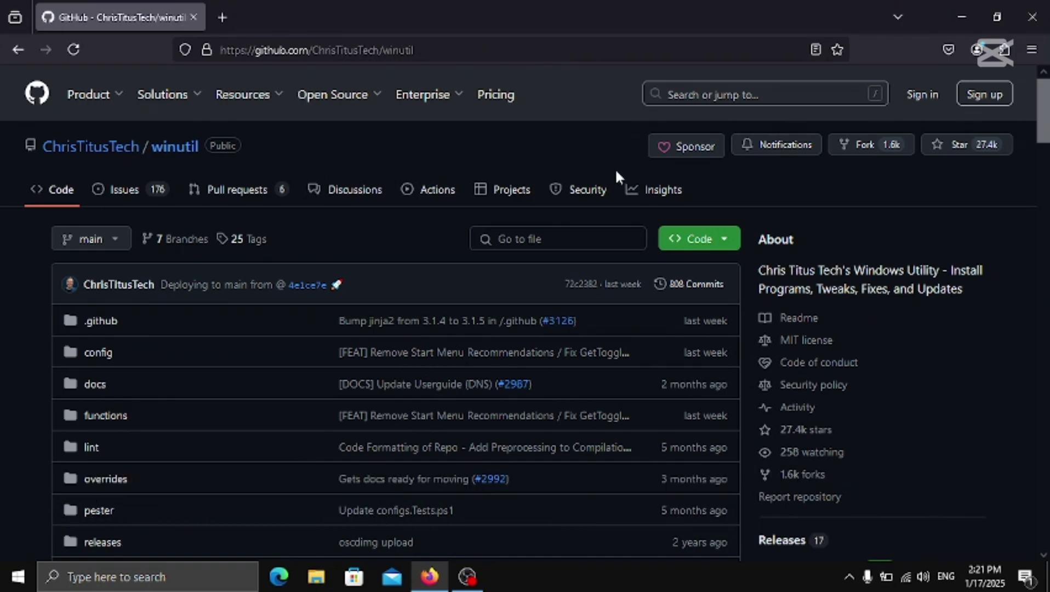
scroll(400, 159, "down", 20)
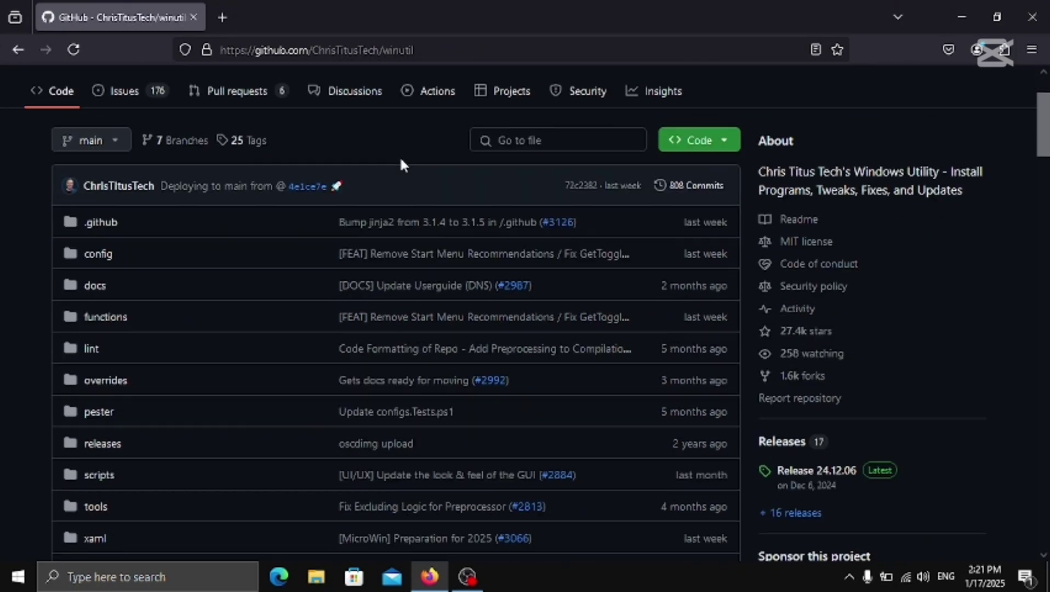
scroll(403, 166, "down", 6)
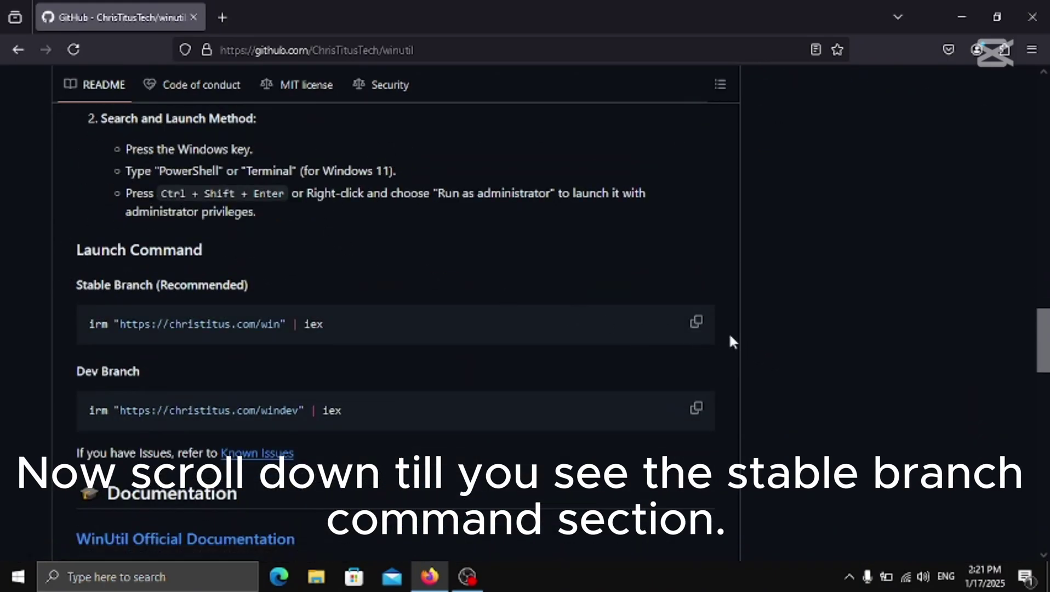
left_click(697, 324)
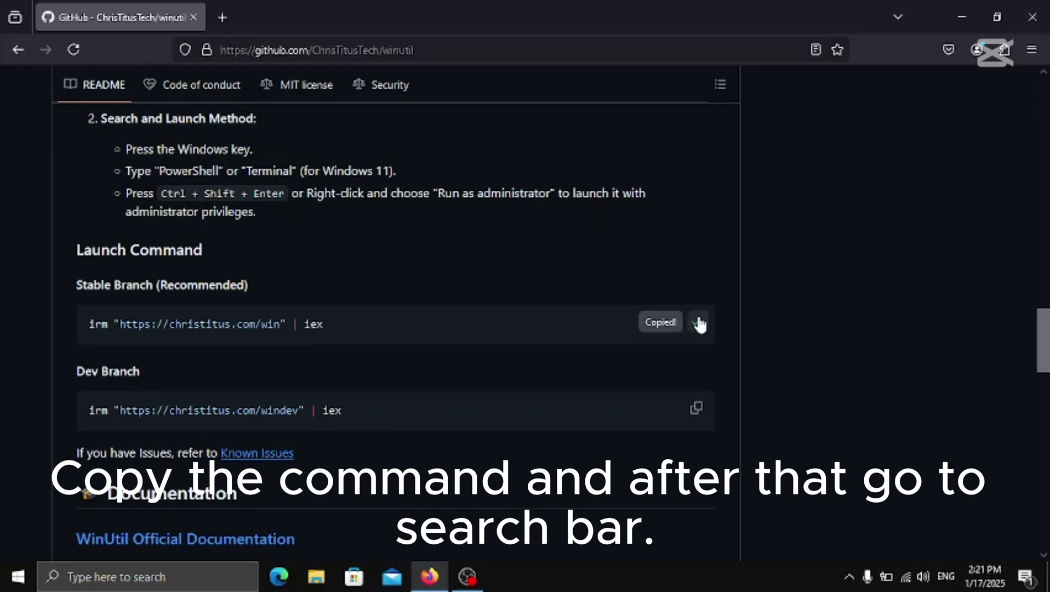
Find Windows PowerShell through taskbar search and run it as administrator
left_click(959, 18)
left_click(81, 585)
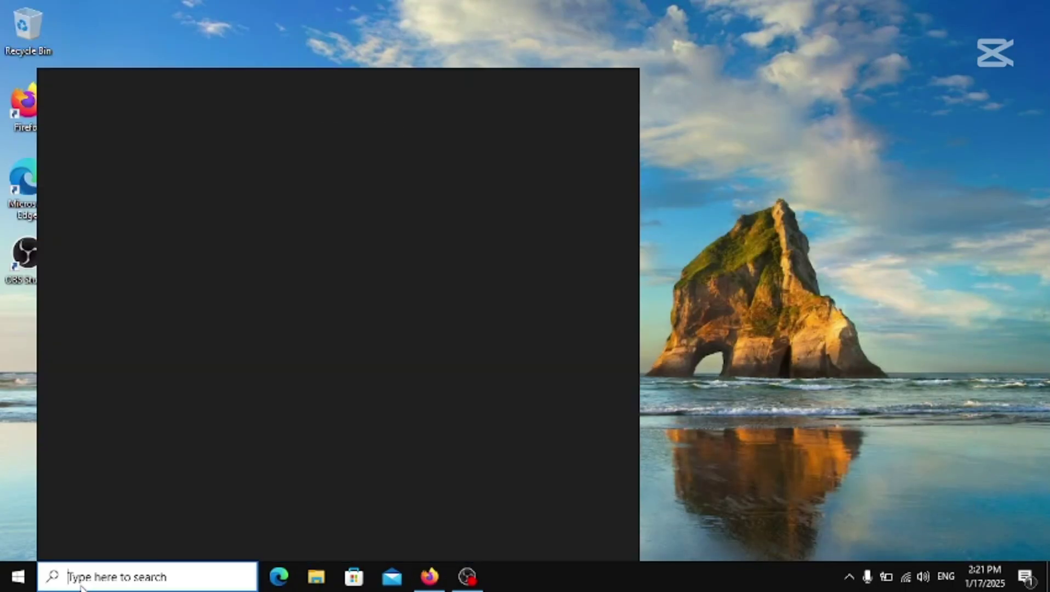
type("power")
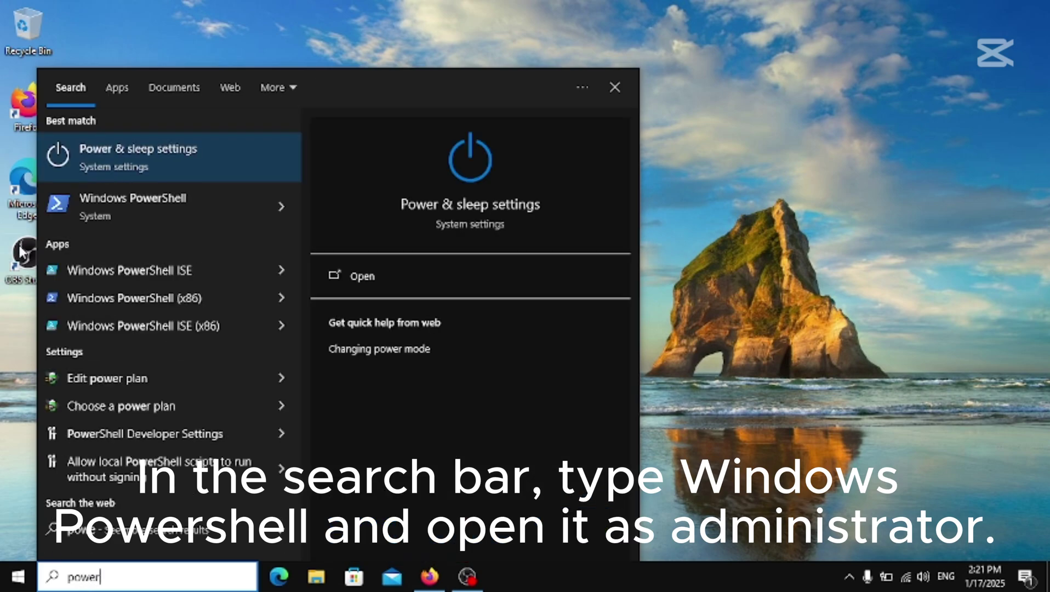
key("BackSpace")
key("BackSpace")
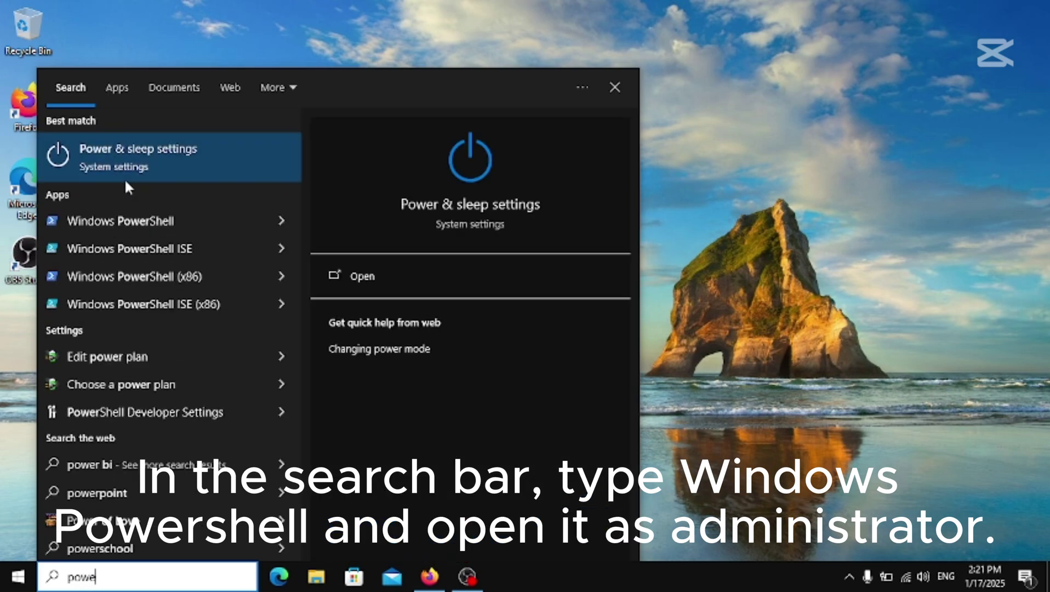
right_click(137, 160)
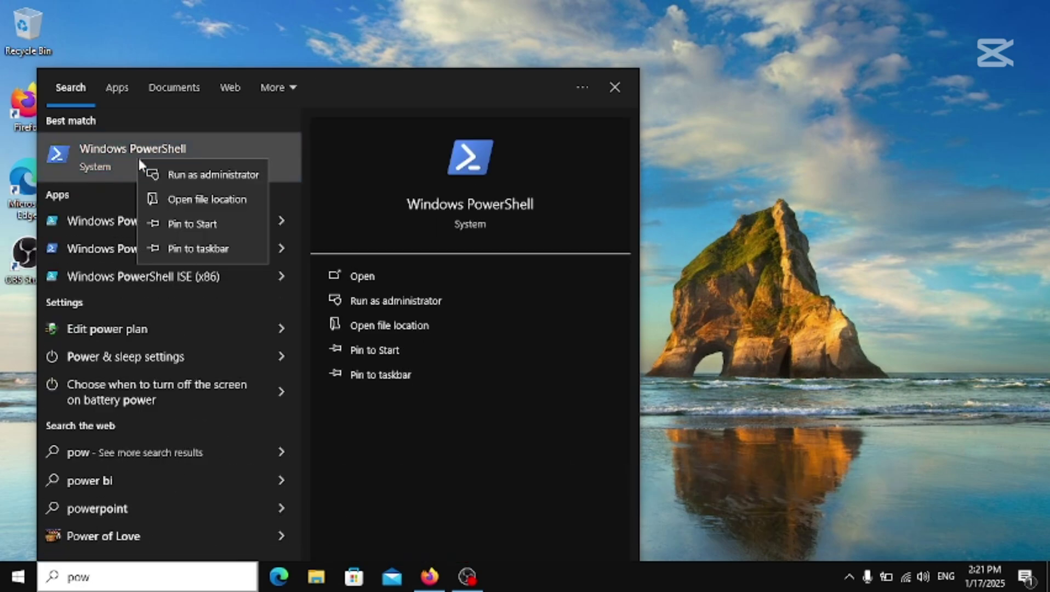
left_click(165, 173)
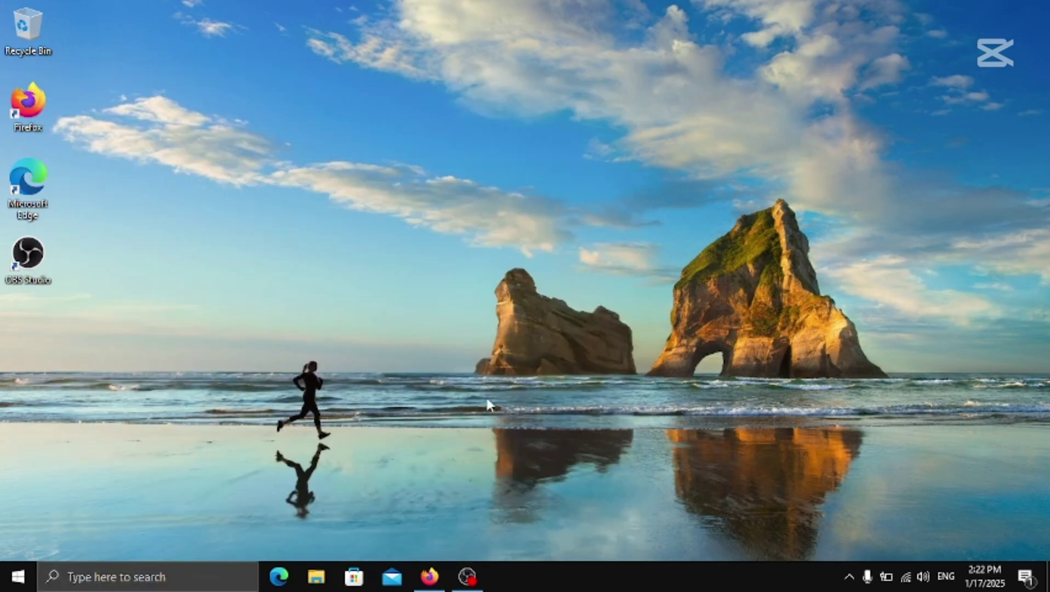
key("ctrl+v")
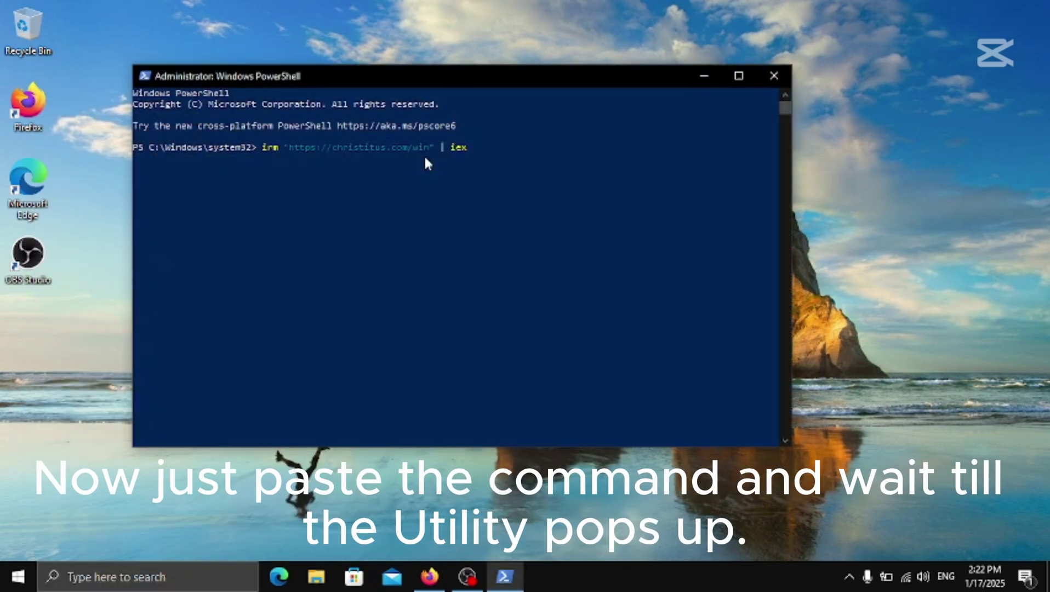
key("Return")
left_click_drag(484, 79, 508, 44)
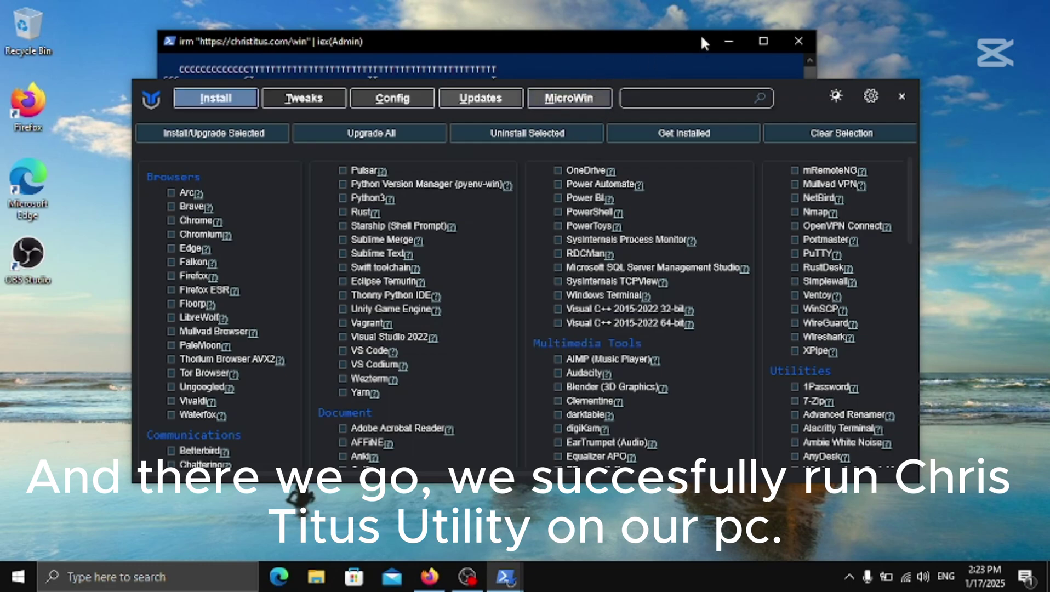
Minimize the PowerShell console and reposition and enlarge the WinUtil window
left_click(726, 34)
left_click_drag(788, 99, 791, 62)
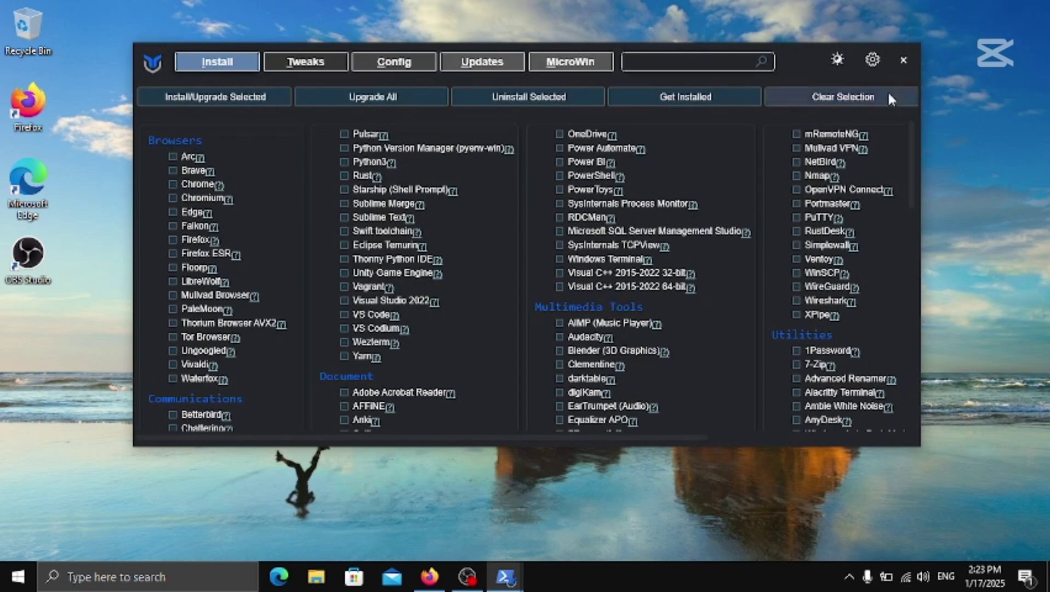
double_click(791, 48)
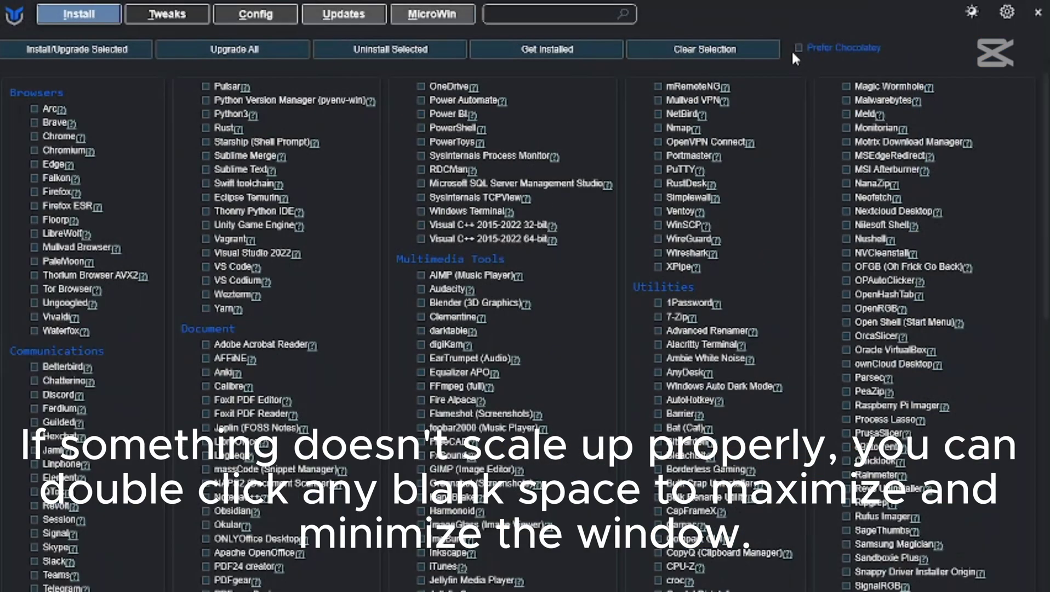
double_click(780, 2)
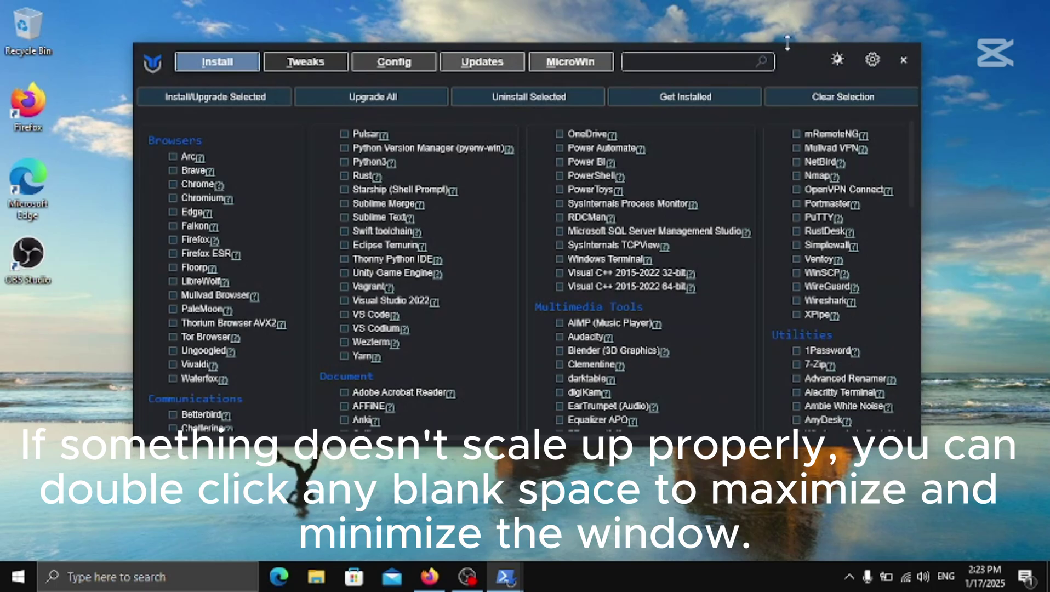
left_click_drag(788, 44, 786, 69)
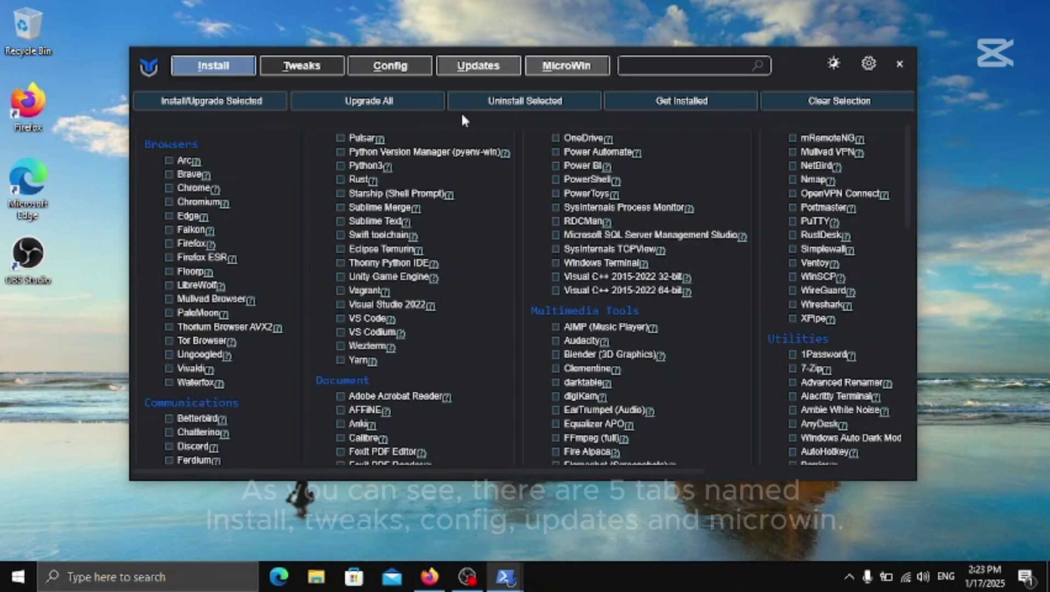
Browse the Tweaks, Config, Updates and MicroWin tabs, then return to Install
left_click(322, 64)
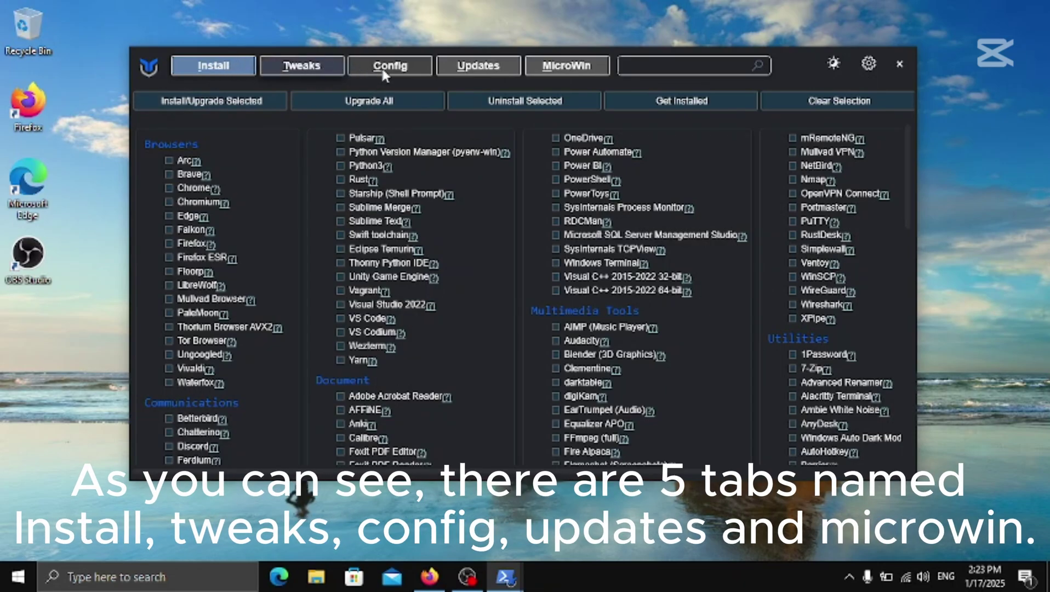
left_click(423, 70)
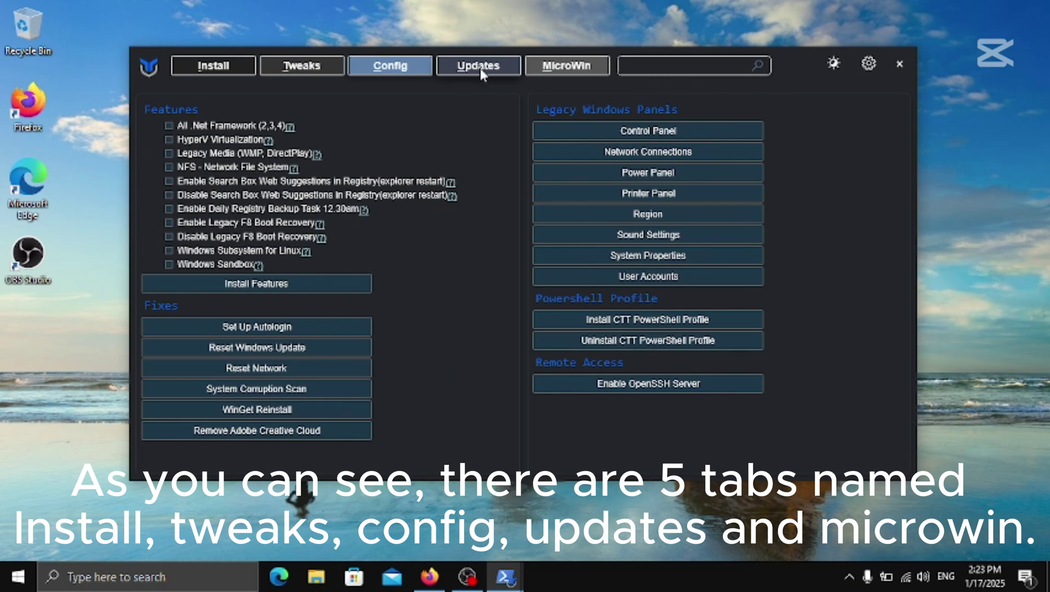
left_click(480, 68)
left_click(569, 72)
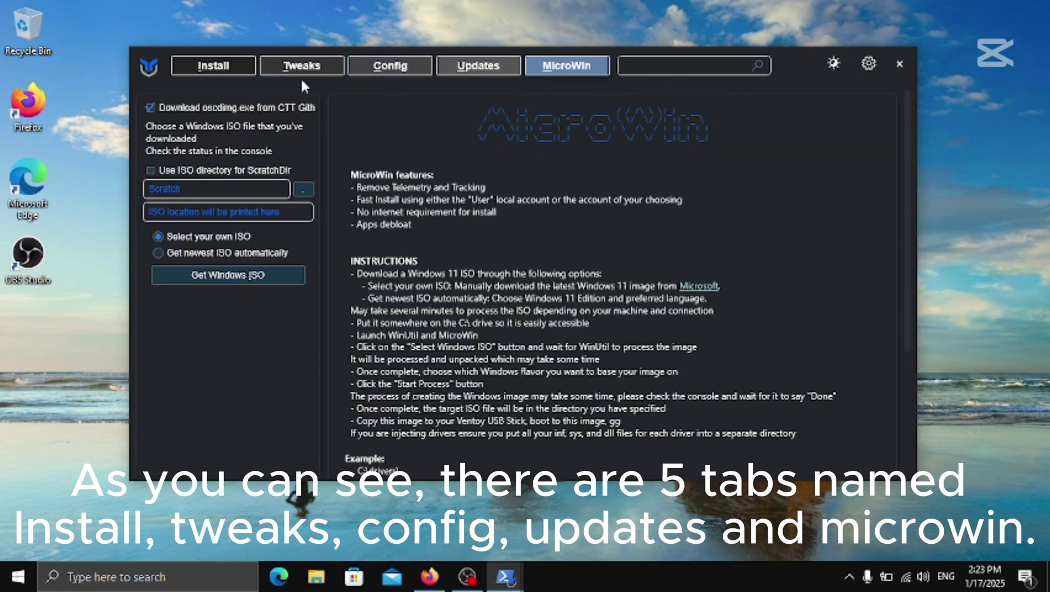
left_click(237, 74)
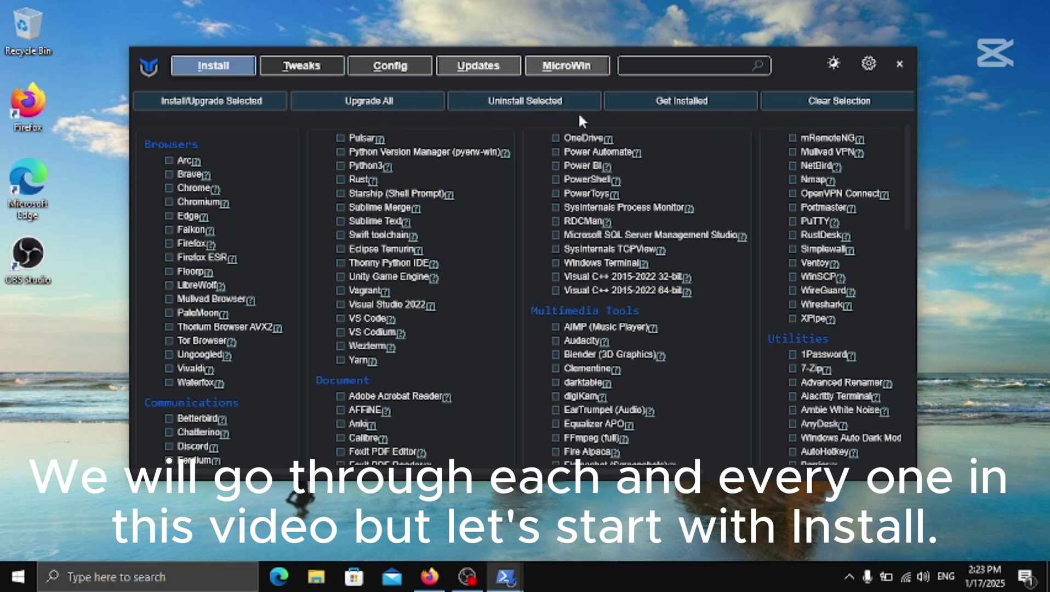
Tick 7-Zip under Utilities and start Install/Upgrade Selected
left_click_drag(616, 64, 618, 43)
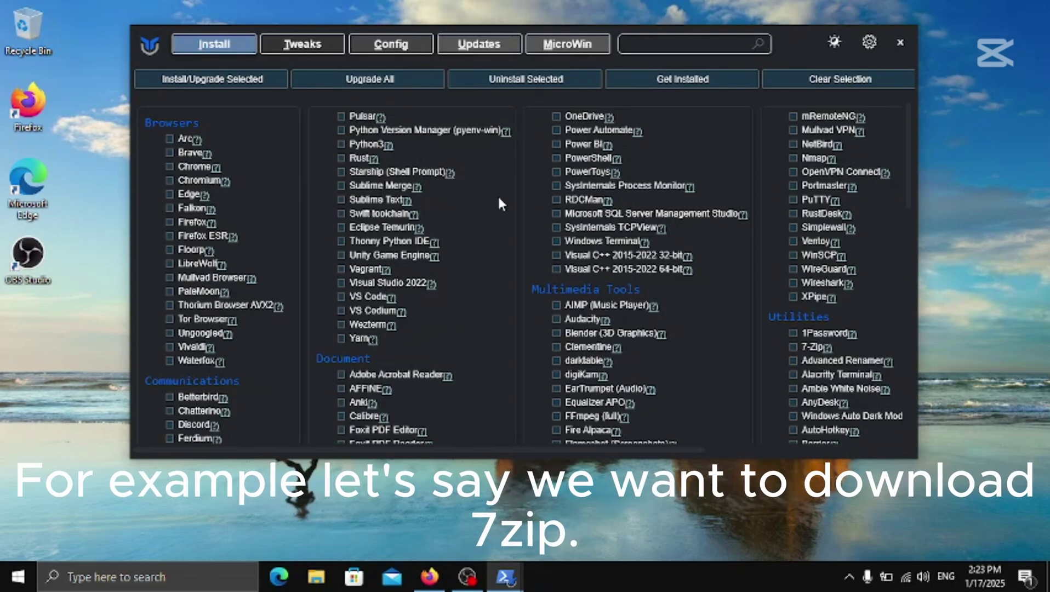
left_click(791, 346)
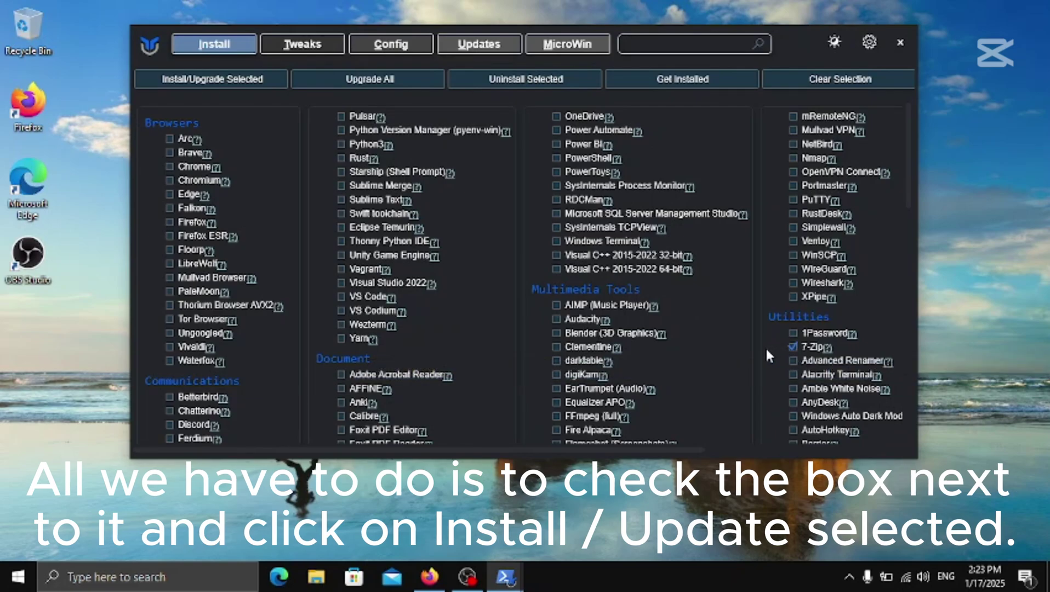
left_click(205, 79)
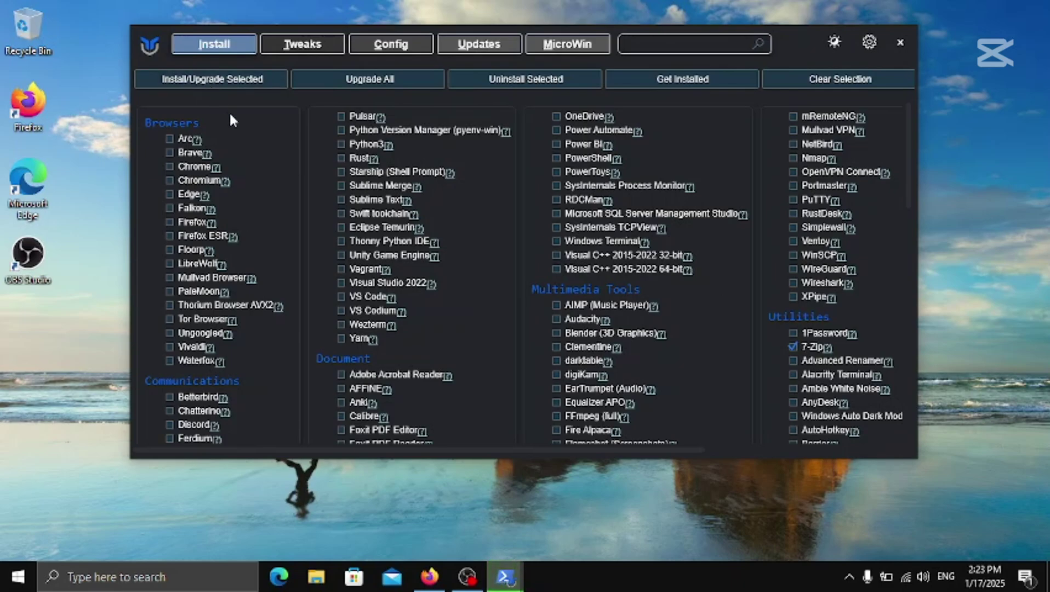
Confirm in the PowerShell output and Start menu that 7-Zip installed successfully
mouse_move(505, 575)
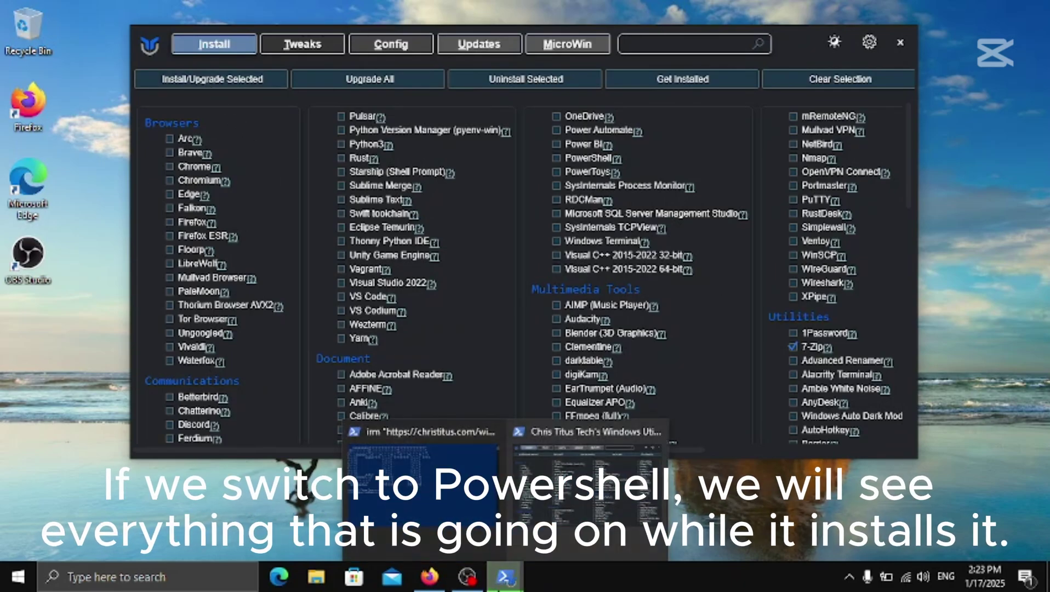
left_click(445, 505)
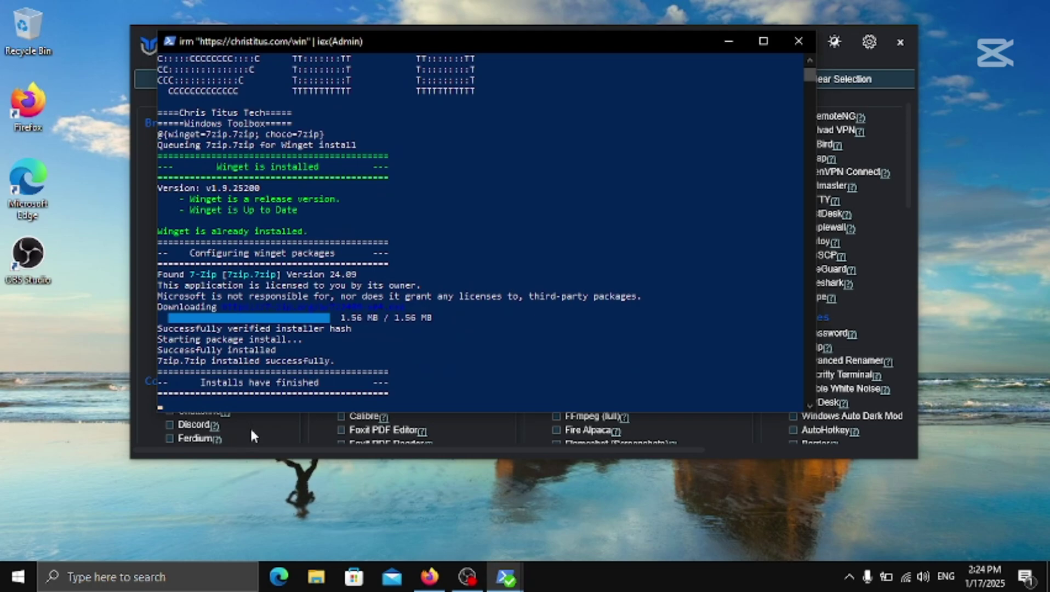
left_click(18, 577)
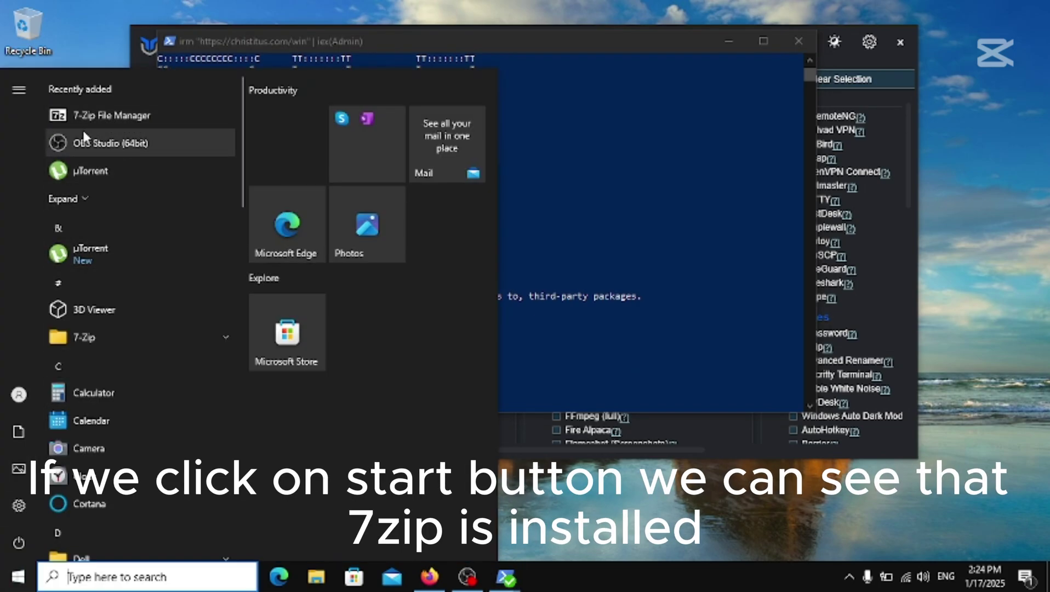
left_click(79, 40)
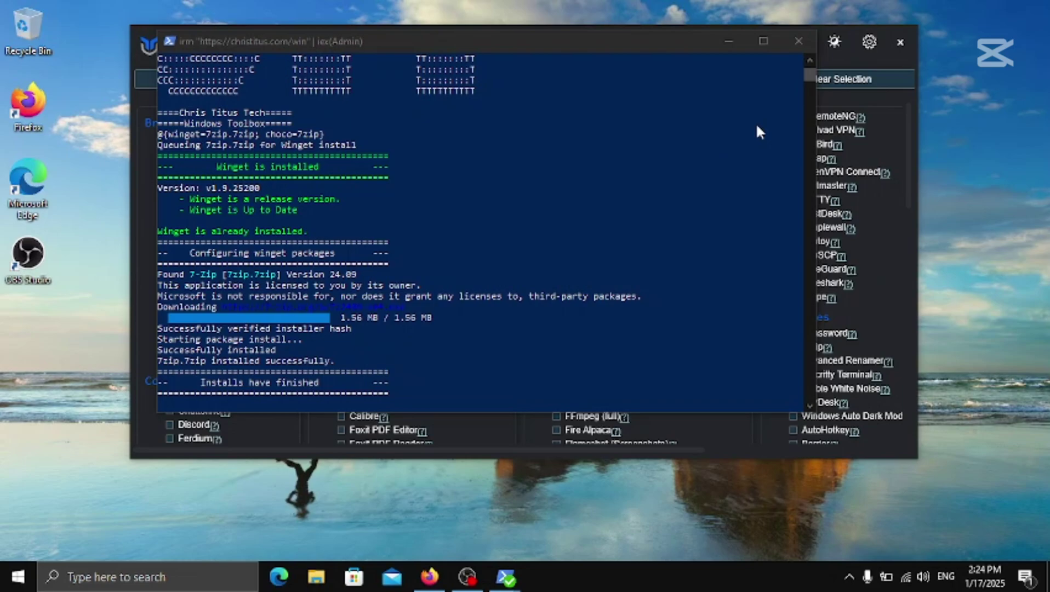
left_click(729, 41)
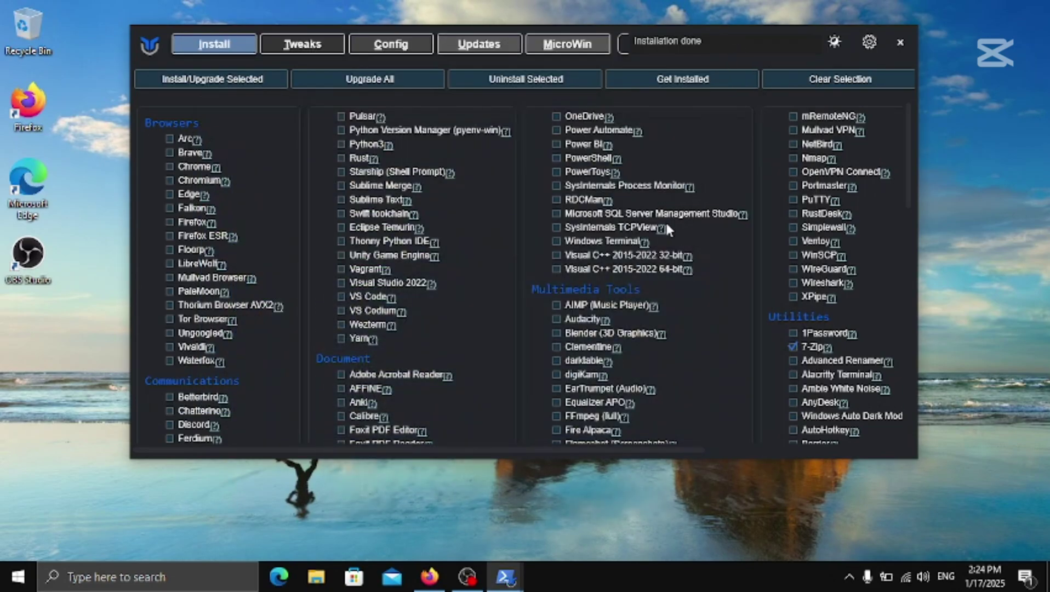
Tick Google Chrome and install it, watching the installer console
left_click(169, 167)
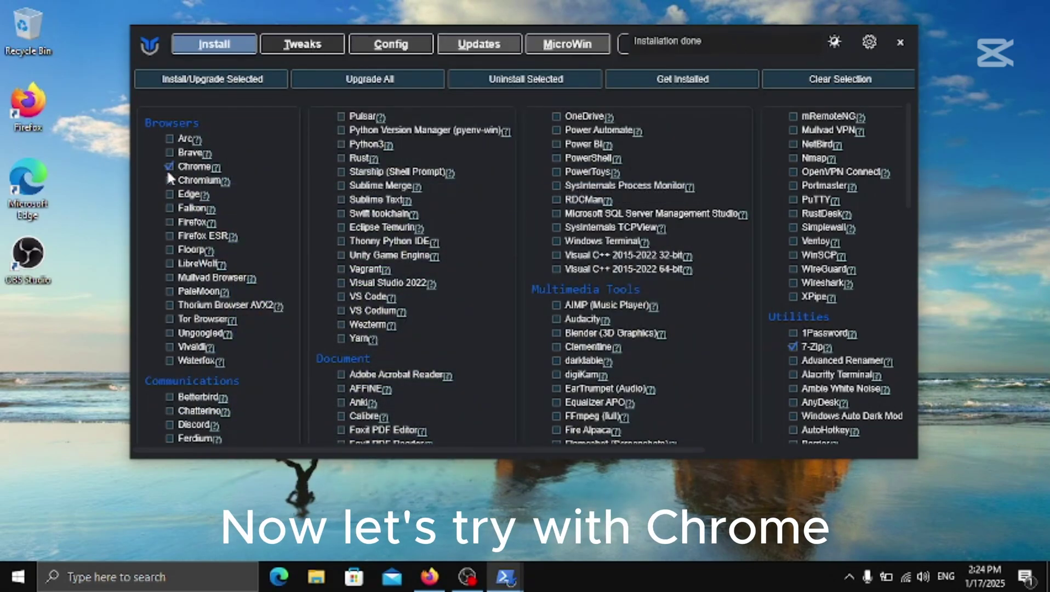
left_click(196, 81)
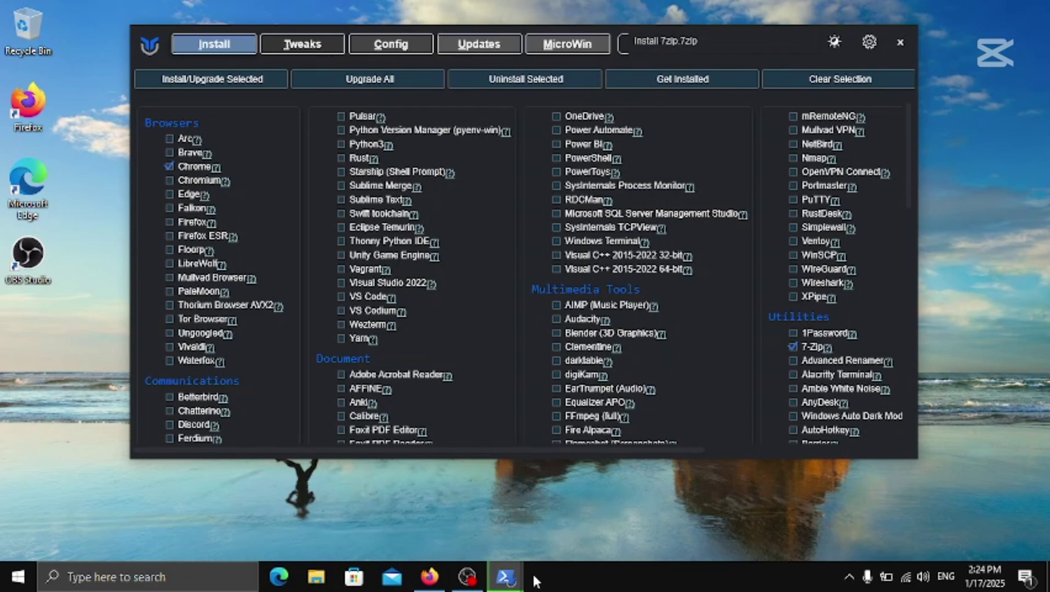
mouse_move(505, 575)
left_click(486, 509)
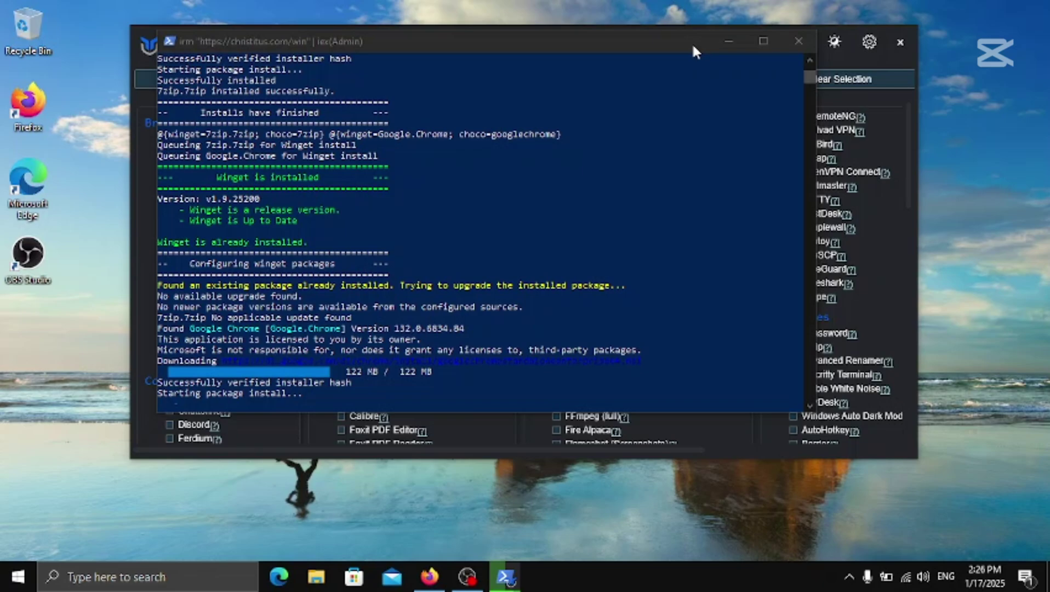
Check that Chrome now appears among the Start menu's recently added apps
left_click(641, 226)
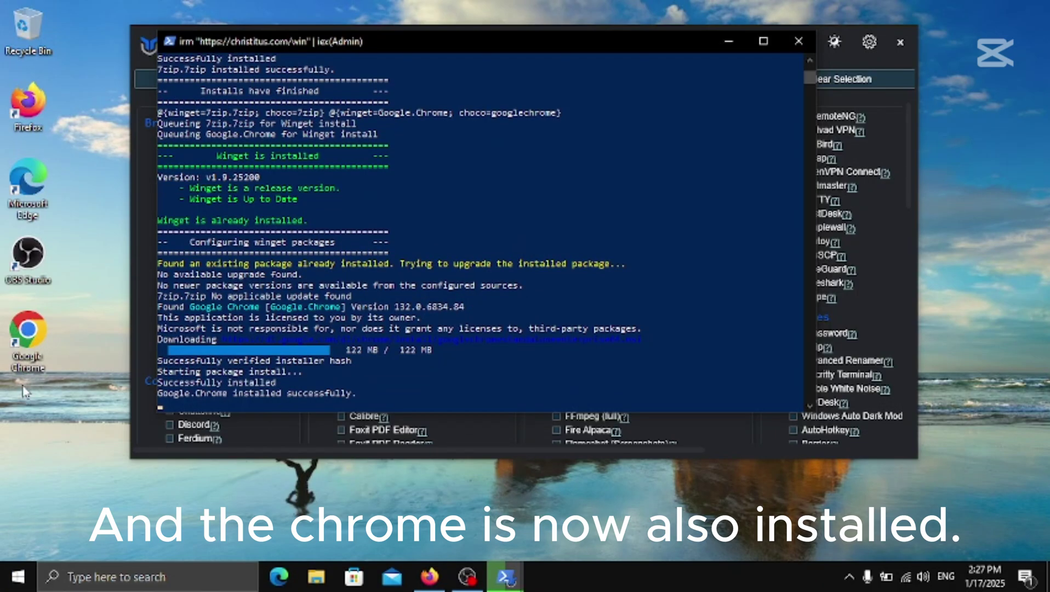
left_click(18, 575)
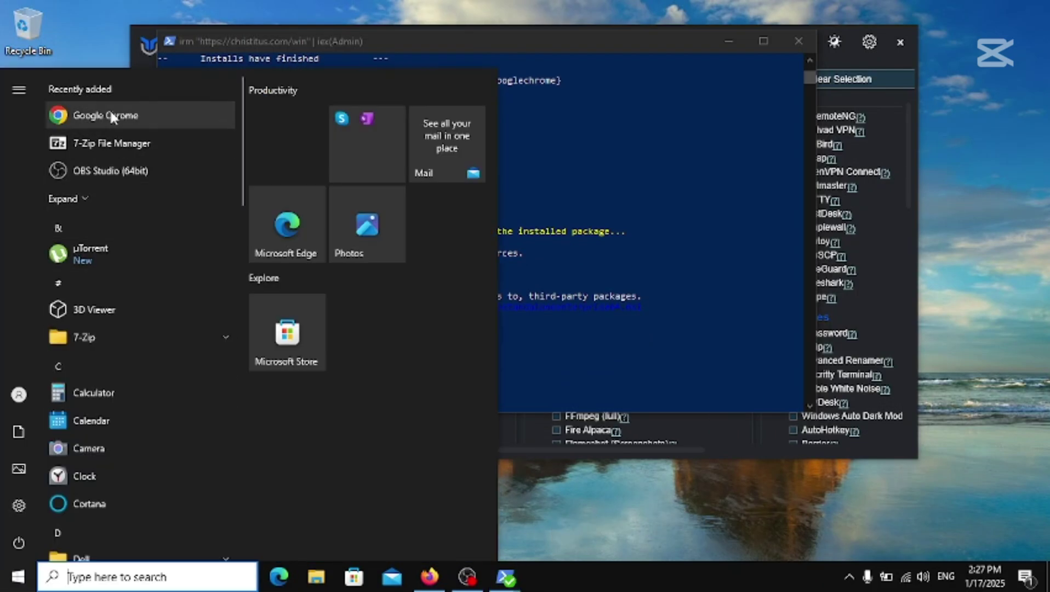
left_click(514, 141)
left_click(725, 112)
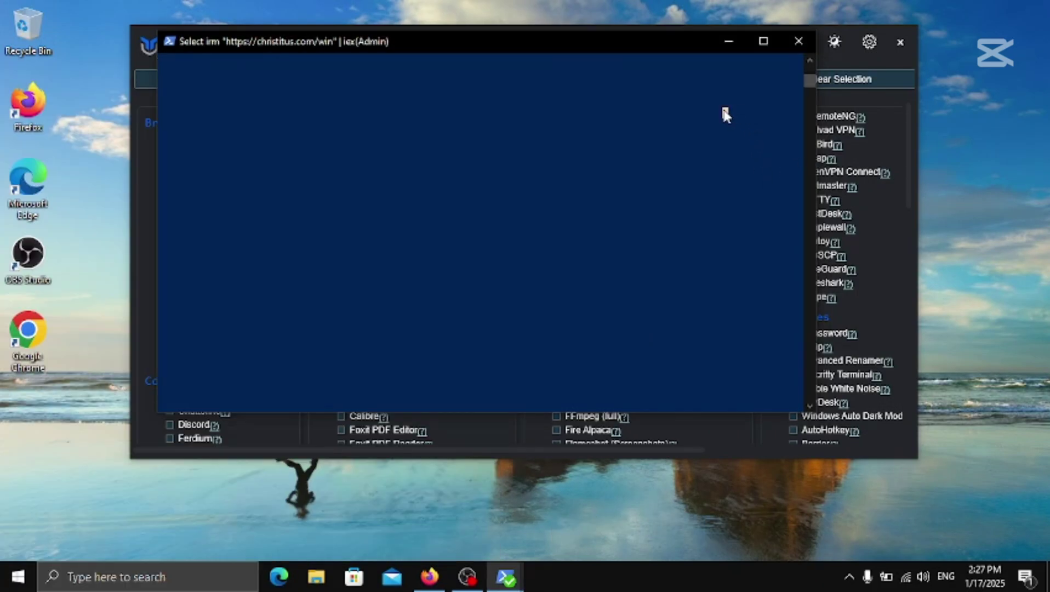
Clear the earlier selection and tick Chrome, 7-Zip, Discord and VS Code
left_click(728, 41)
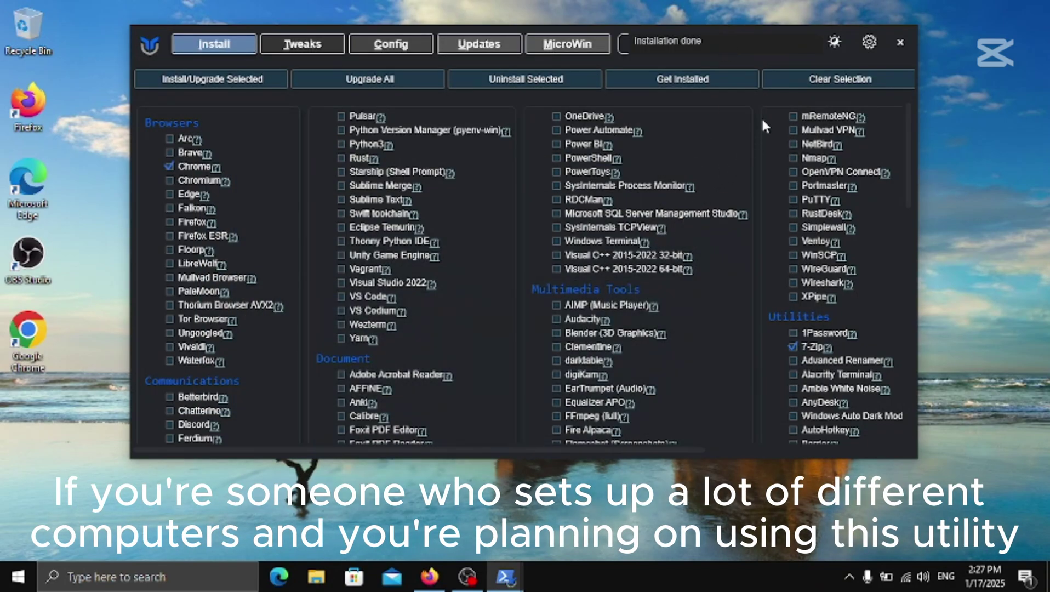
left_click(803, 79)
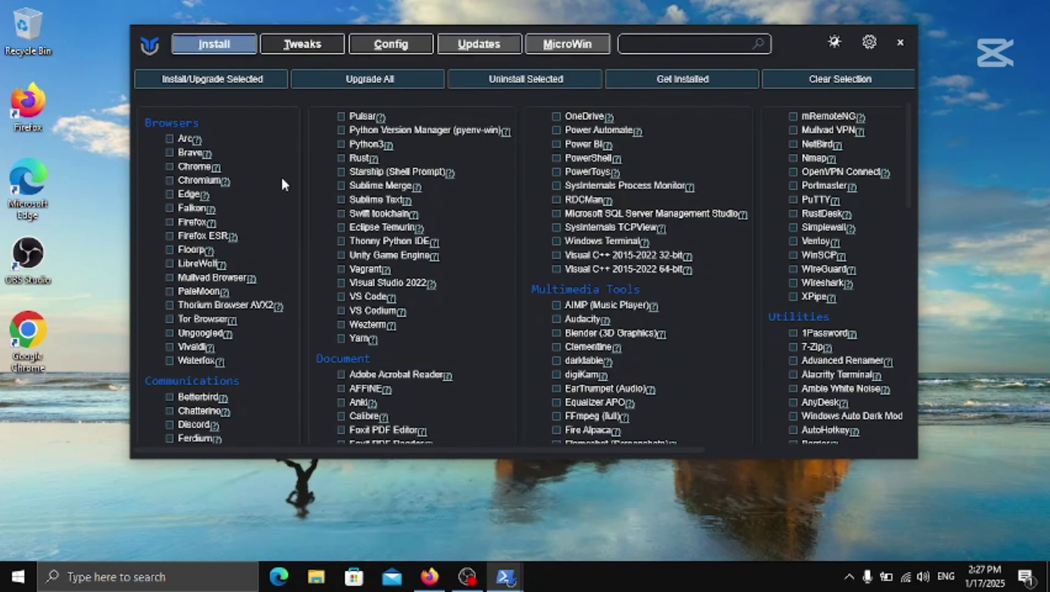
left_click(169, 166)
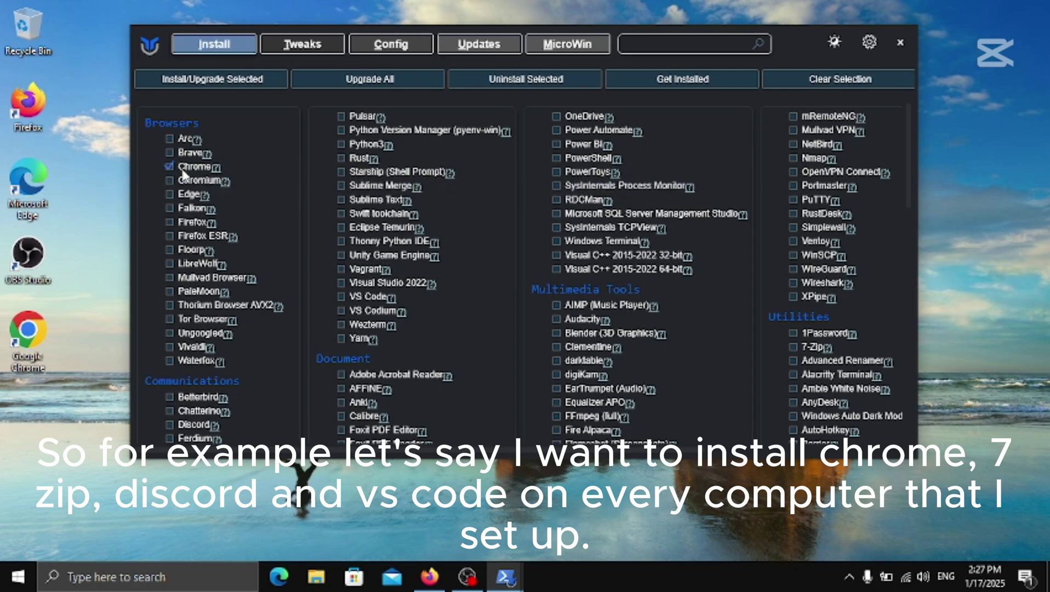
left_click(793, 349)
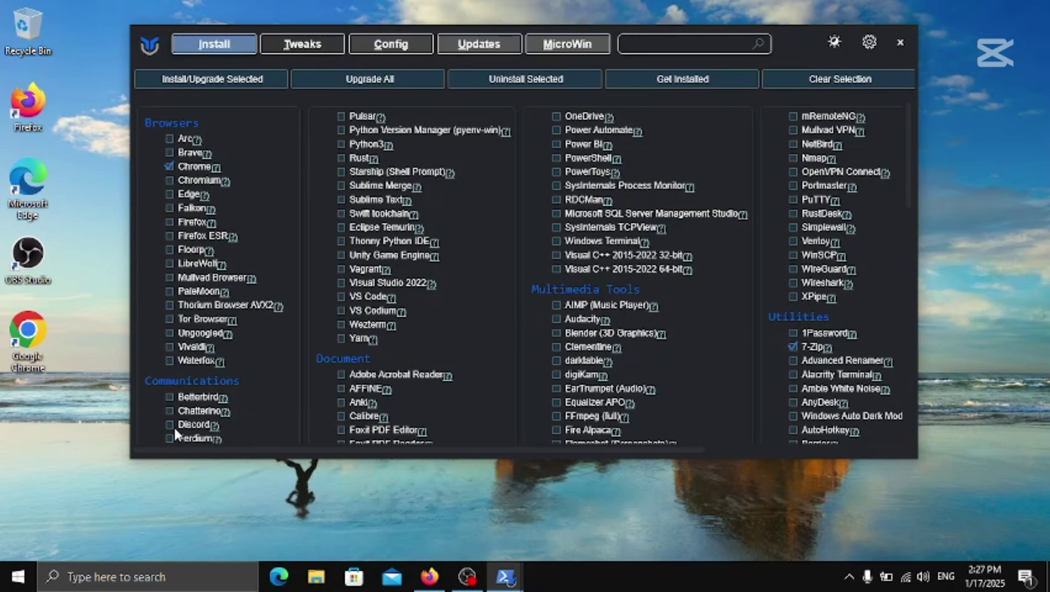
left_click(340, 297)
Export the app selection from the gear menu as installation.json on the Desktop
left_click(870, 42)
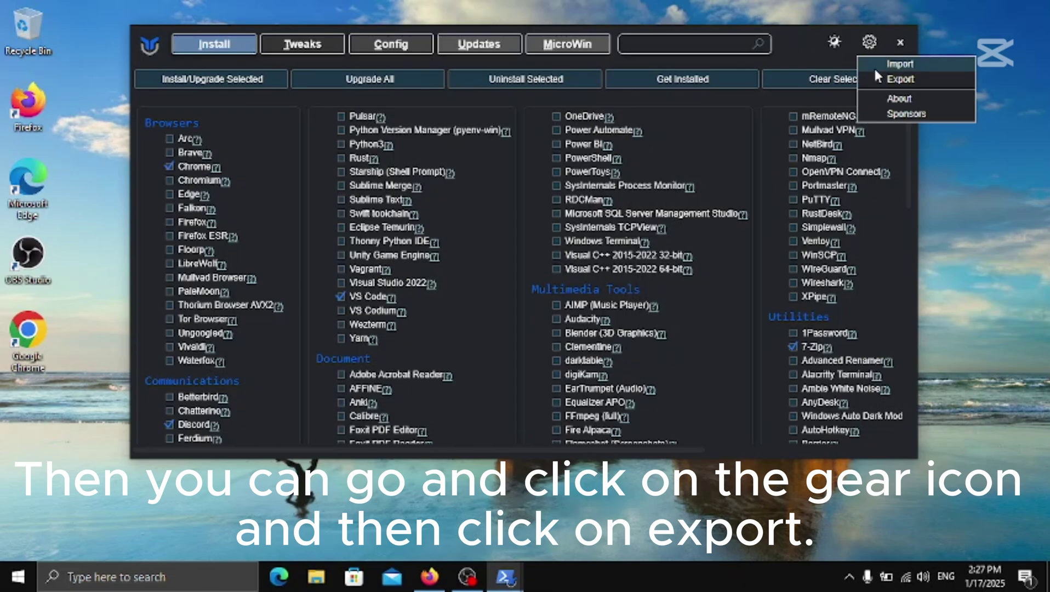
left_click(890, 79)
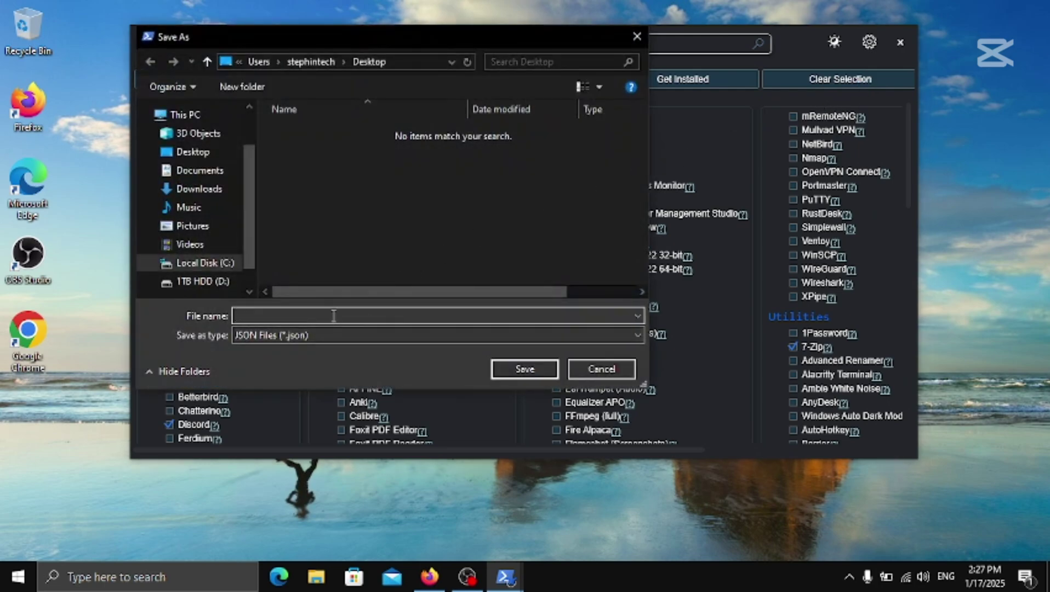
type("insta")
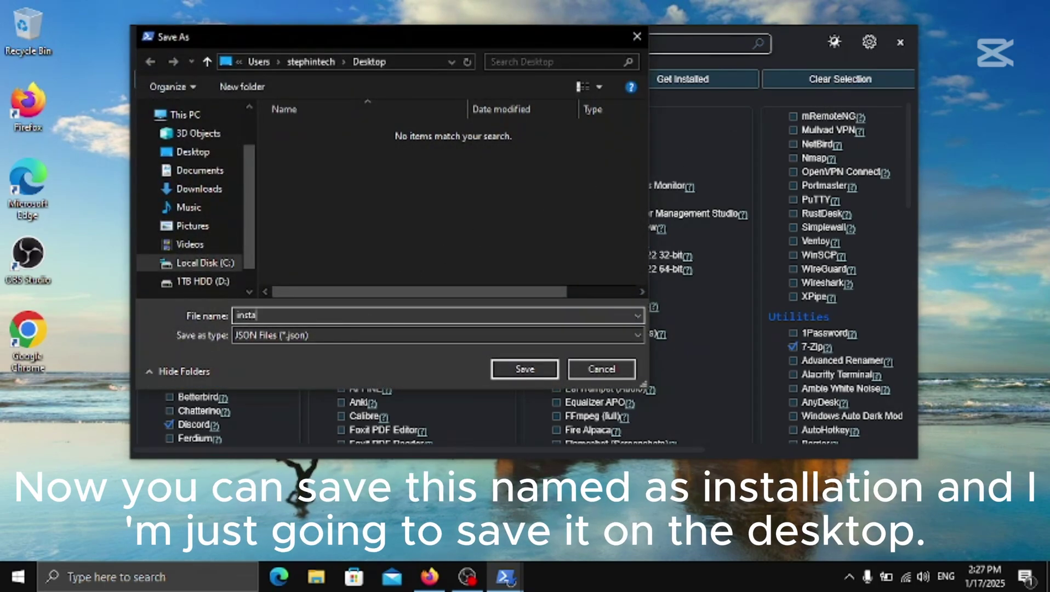
type("llation")
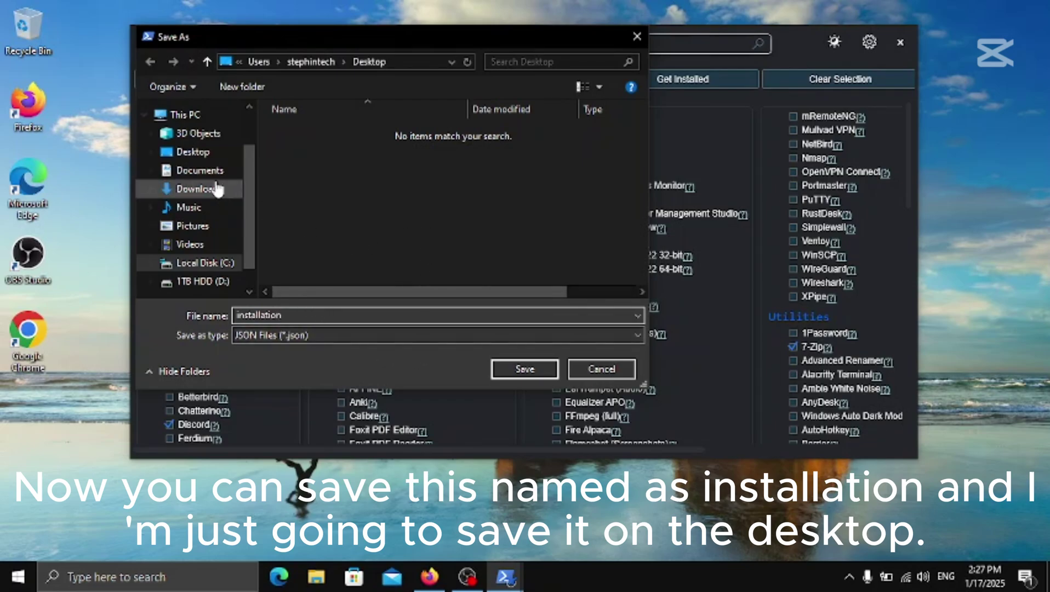
left_click(190, 154)
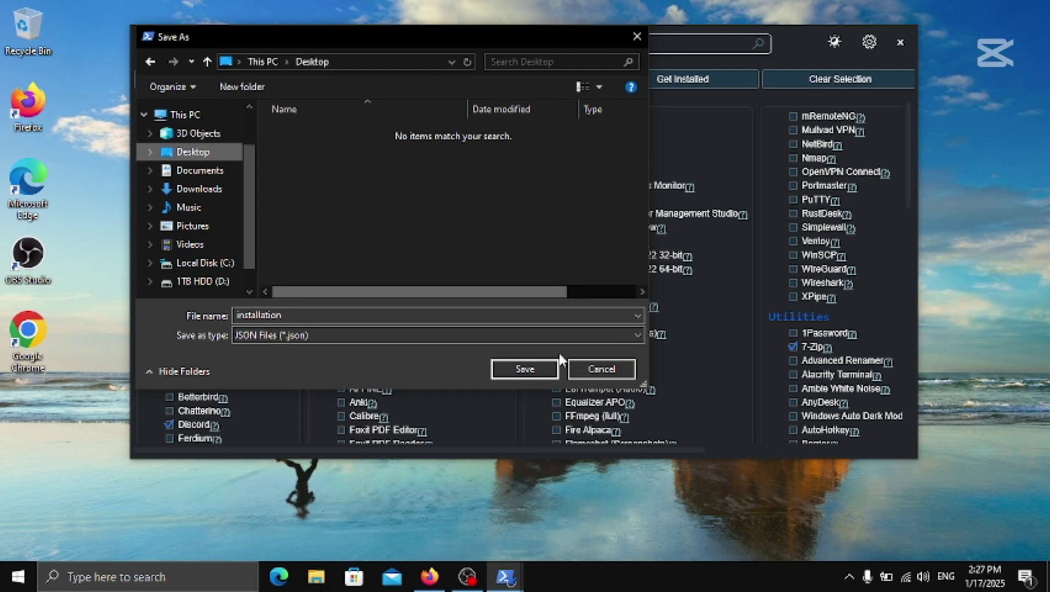
left_click(544, 369)
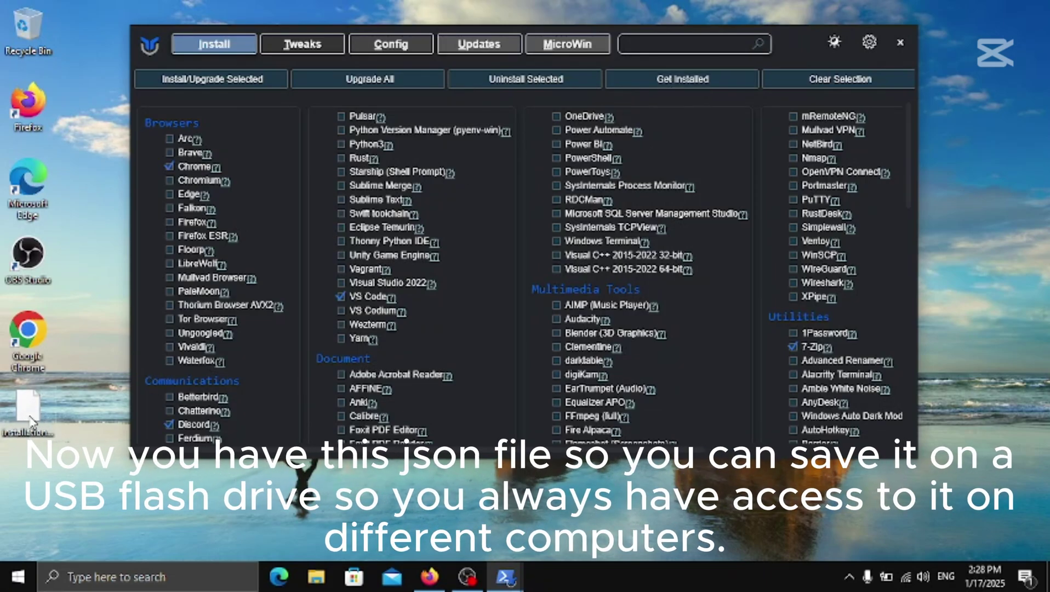
Clear the selection and import installation.json from the Desktop to restore the app picks
left_click(847, 79)
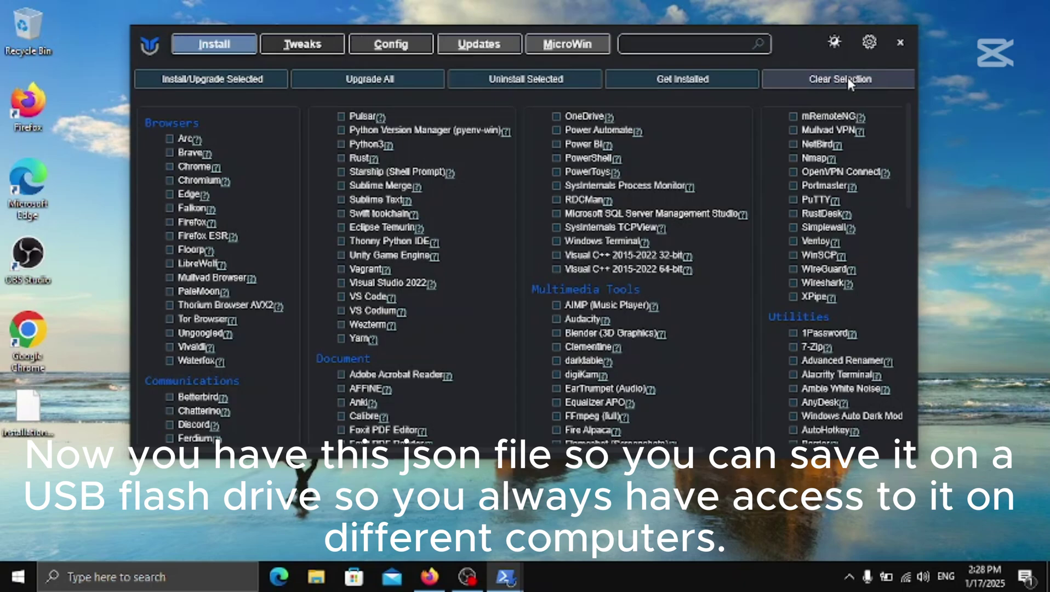
left_click(868, 42)
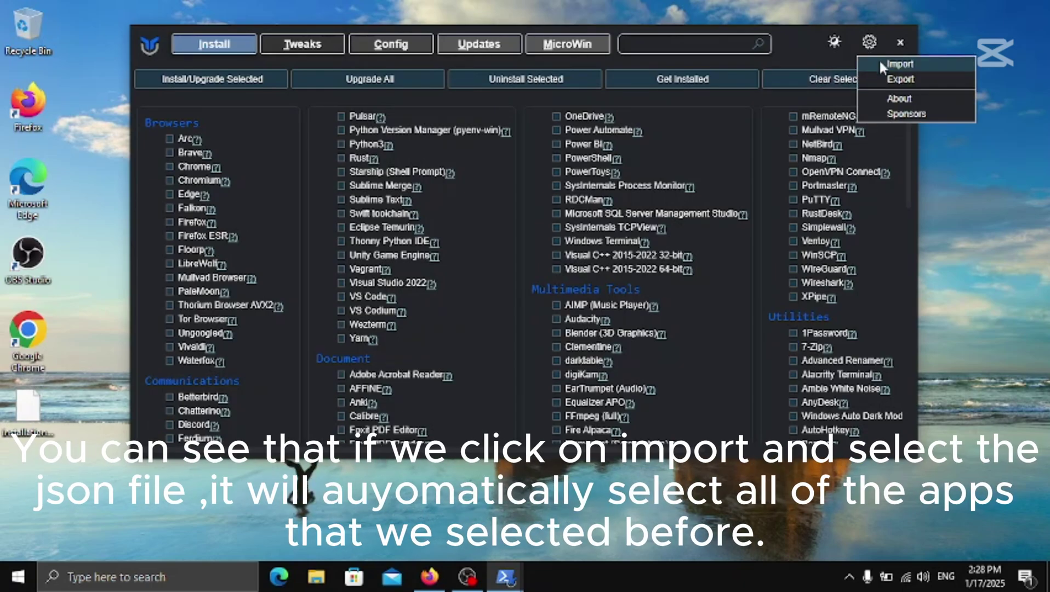
left_click(880, 59)
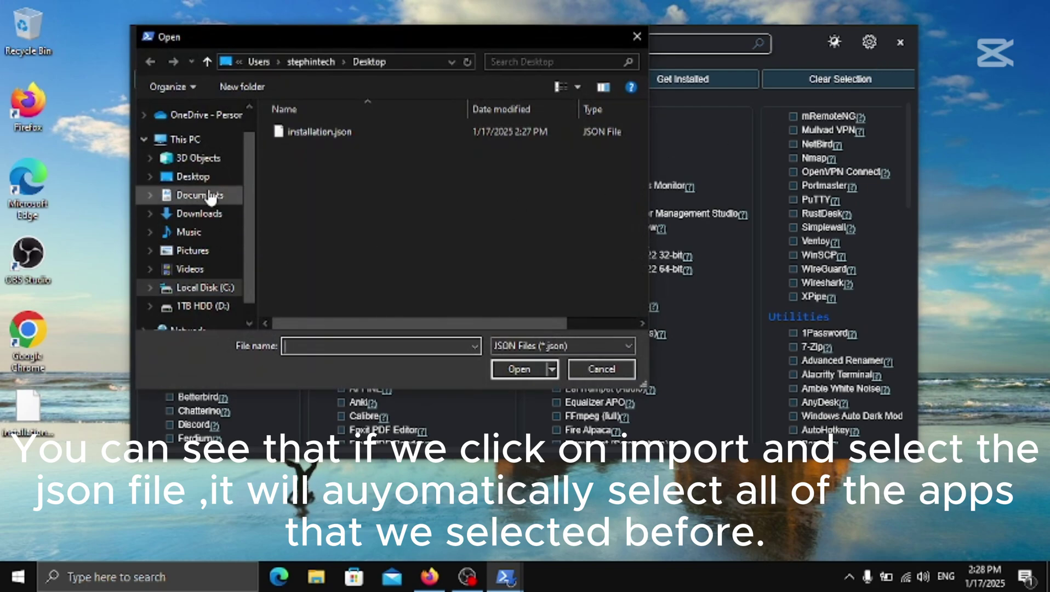
left_click(203, 177)
left_click(332, 132)
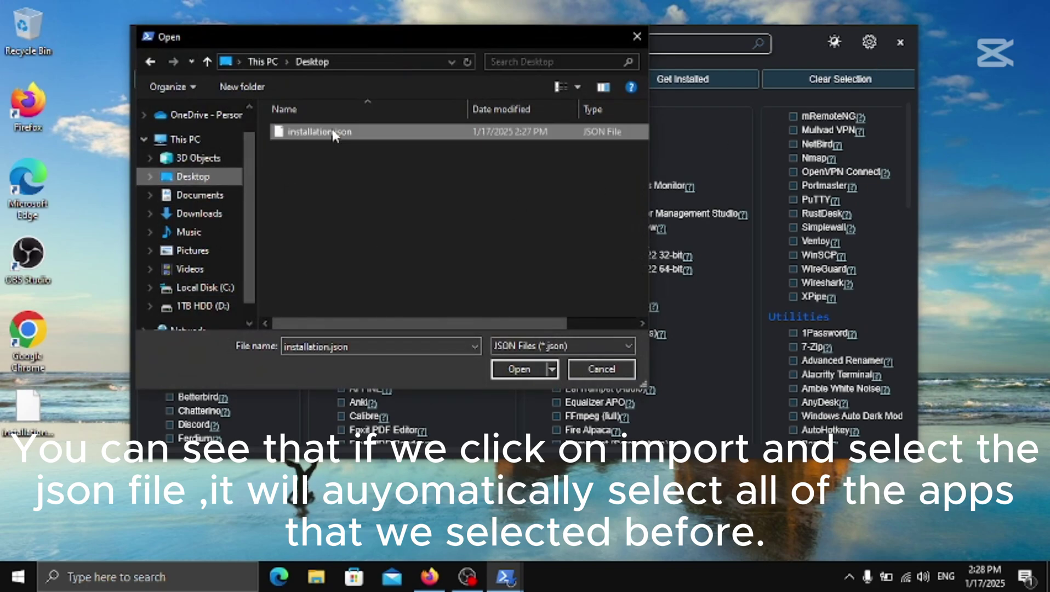
left_click(519, 370)
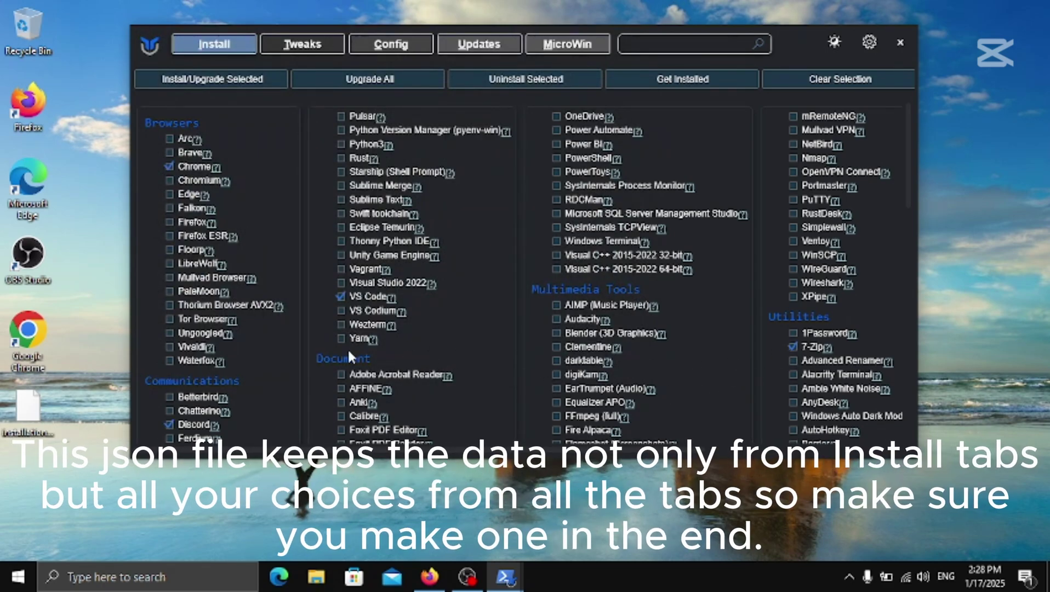
Look over the Tweaks, Config and Updates tab options
left_click(330, 46)
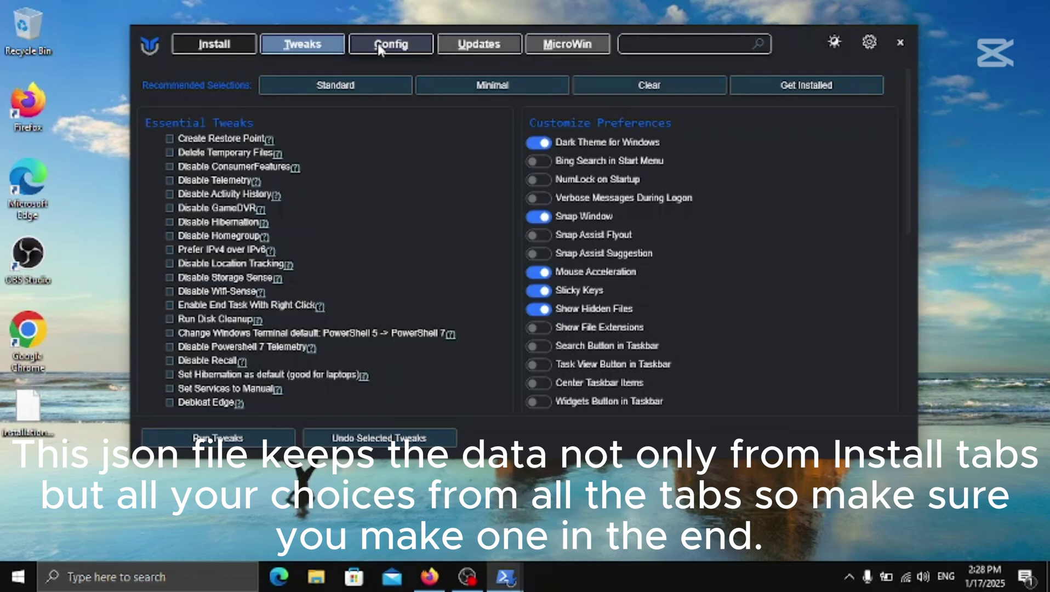
left_click(379, 49)
left_click(476, 48)
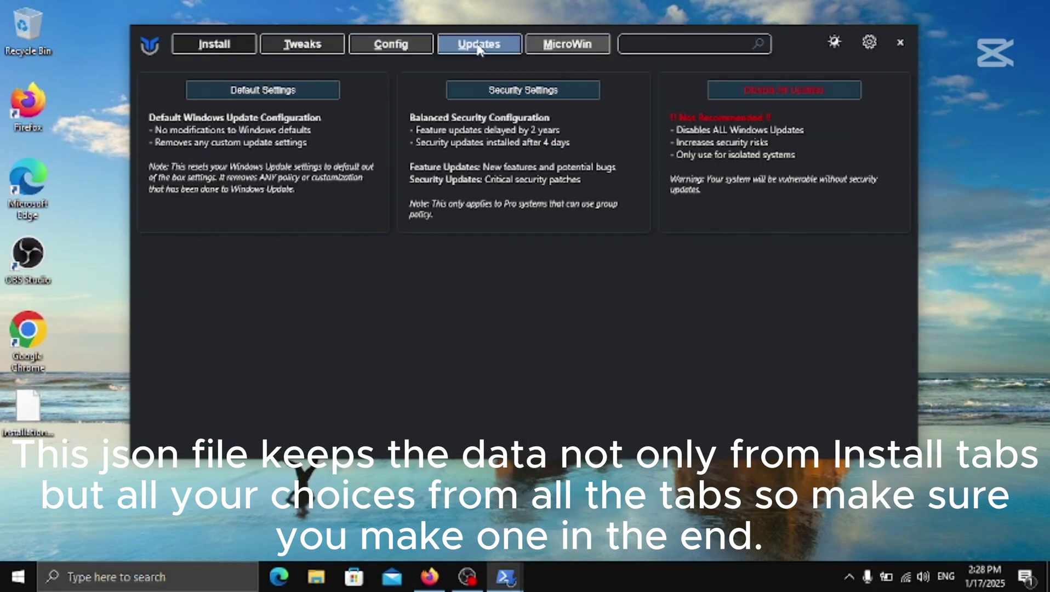
left_click(182, 43)
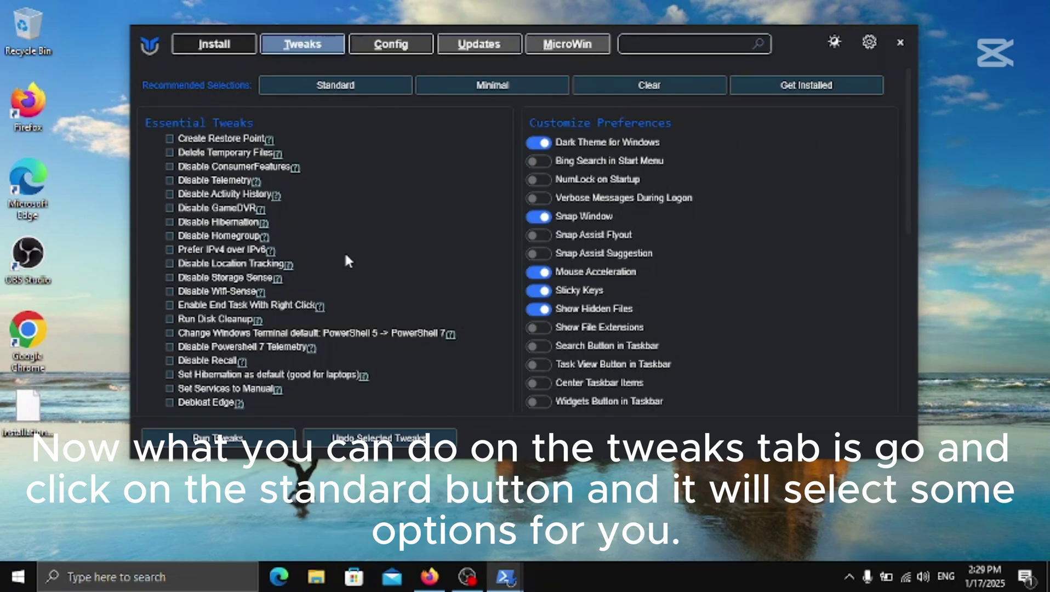
left_click(351, 87)
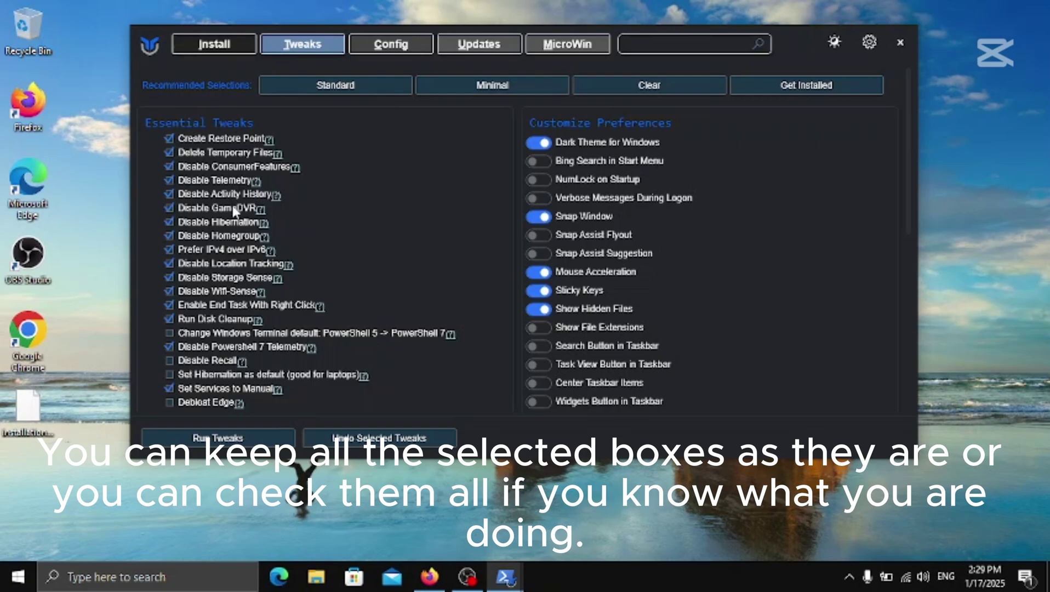
left_click(169, 222)
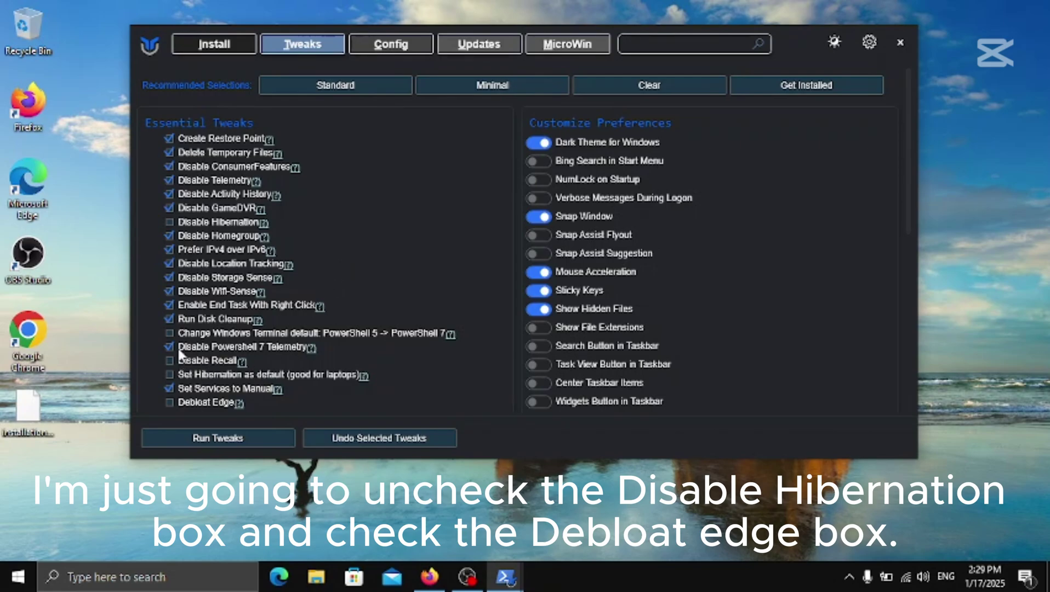
left_click(169, 403)
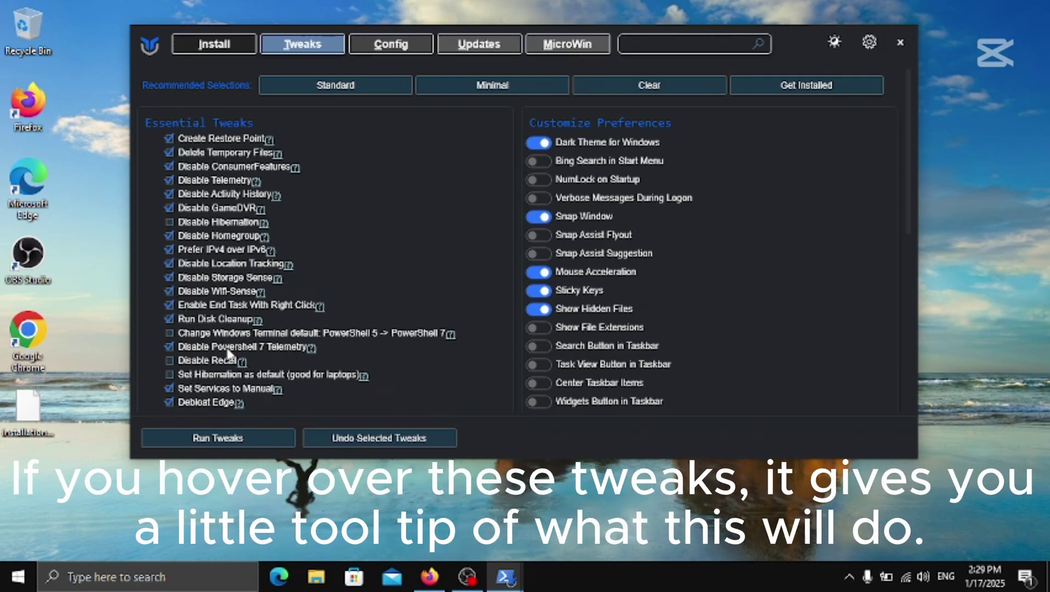
mouse_move(229, 353)
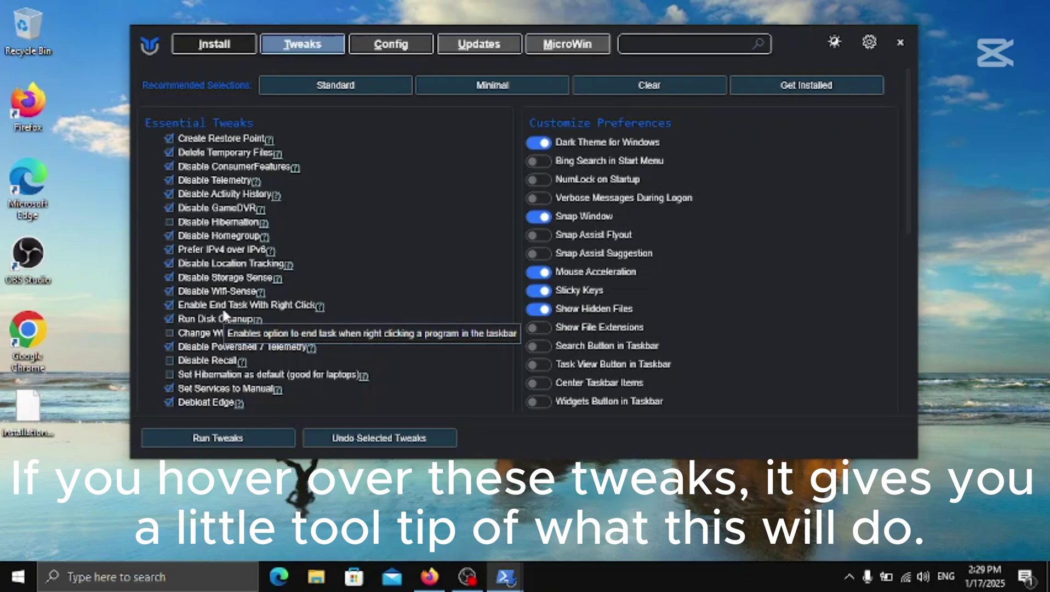
mouse_move(219, 282)
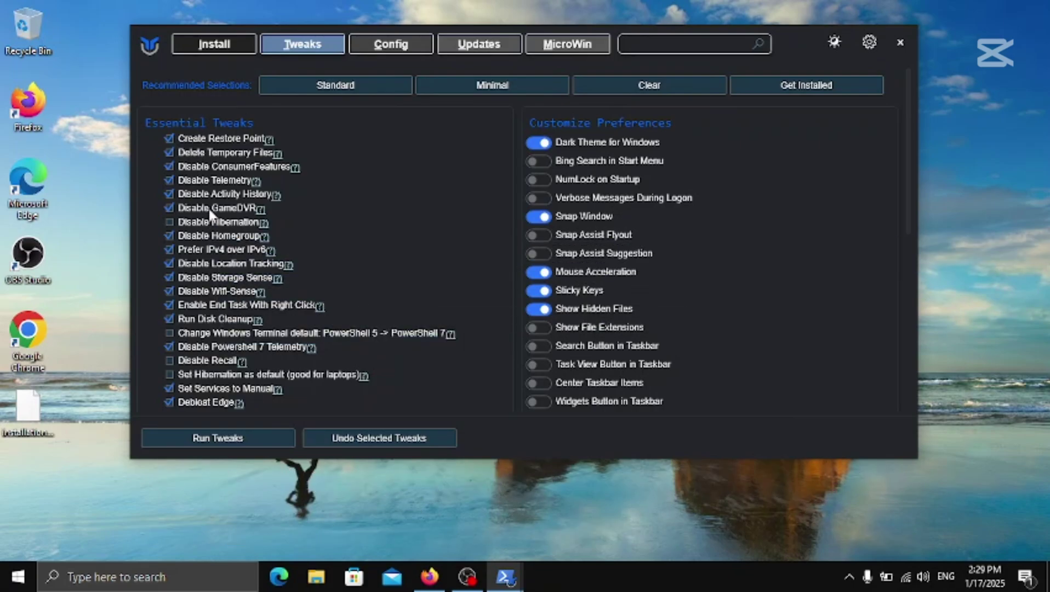
Under Advanced Tweaks – CAUTION, tick Disable Teredo and Disable Microsoft Copilot
mouse_move(208, 187)
scroll(489, 203, "down", 3)
scroll(490, 212, "down", 3)
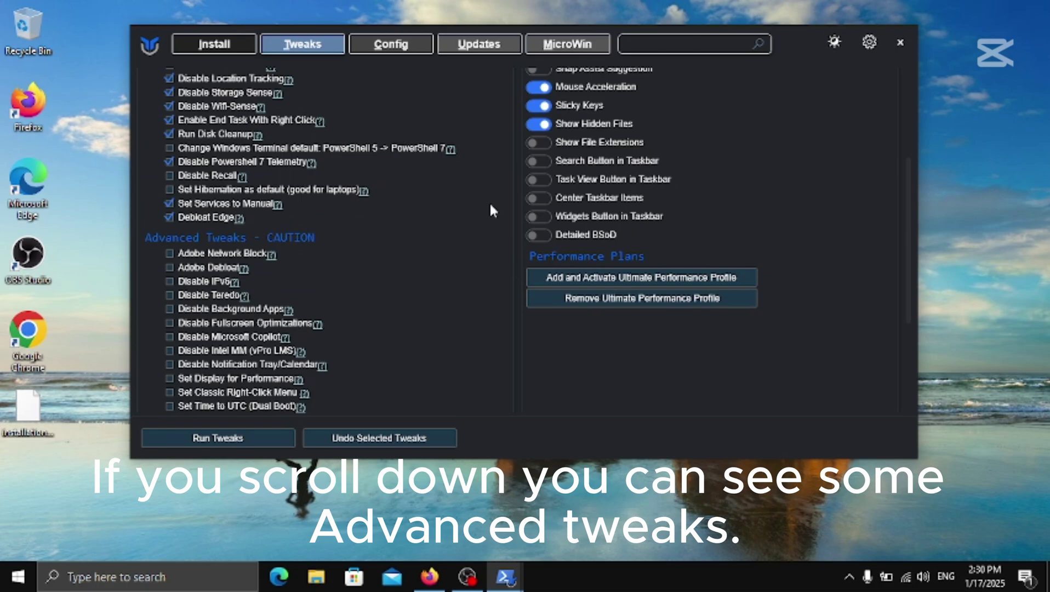
scroll(492, 215, "down", 1)
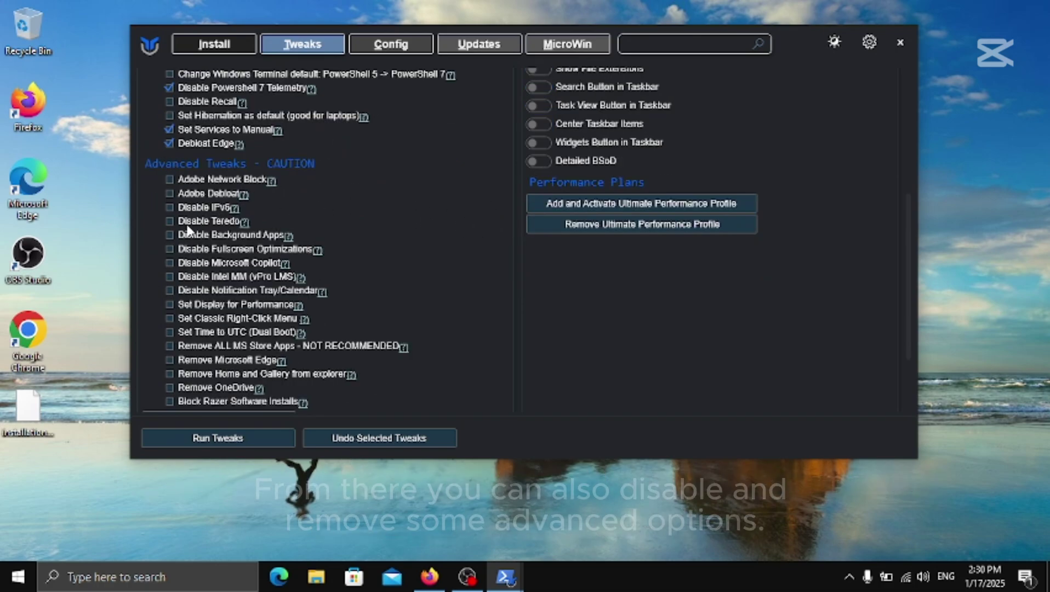
scroll(241, 201, "down", 1)
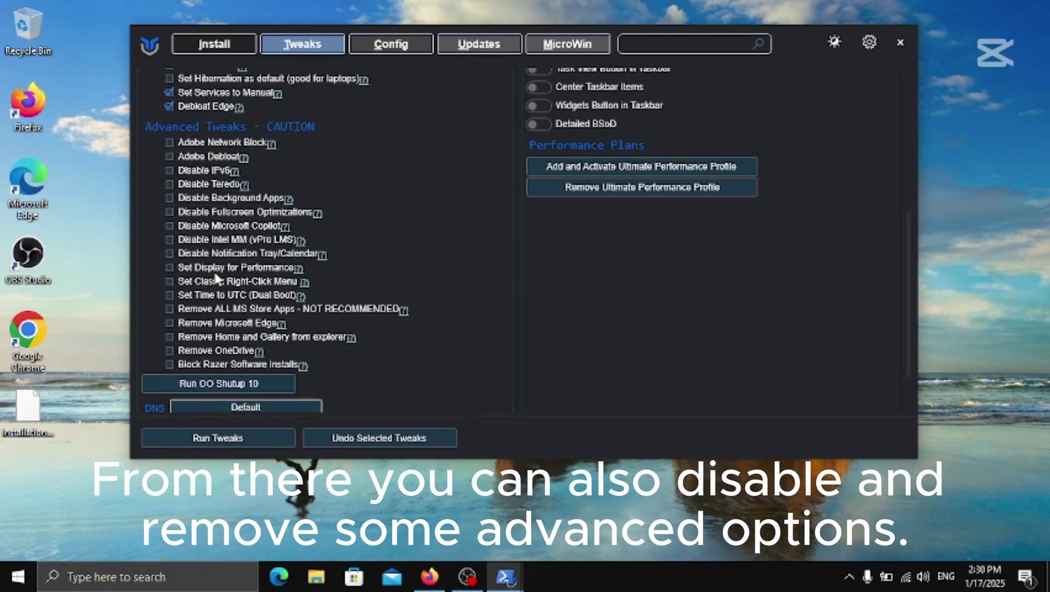
scroll(399, 210, "down", 1)
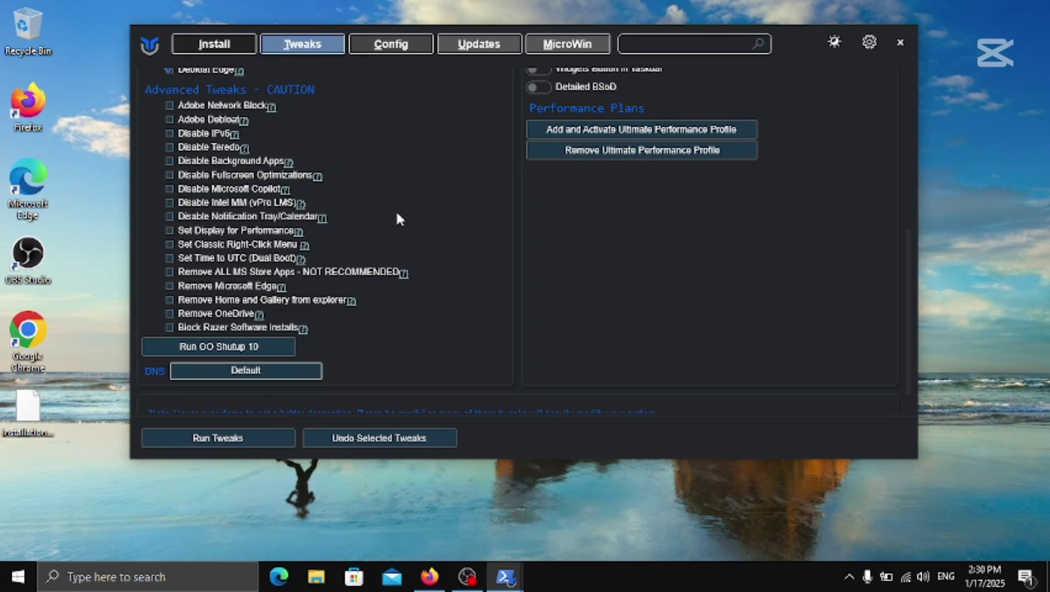
scroll(377, 213, "up", 1)
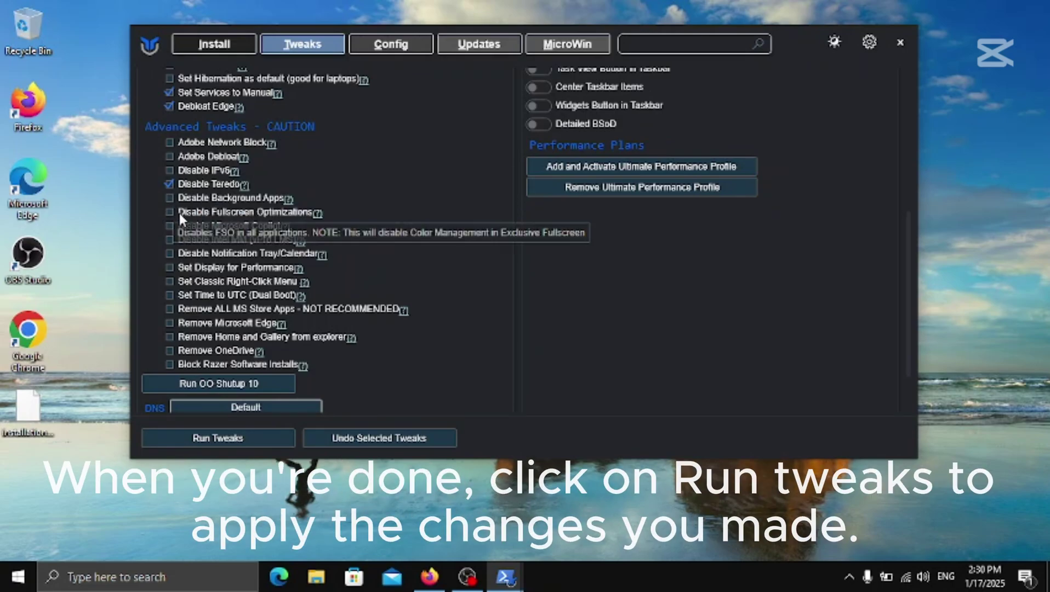
left_click(166, 223)
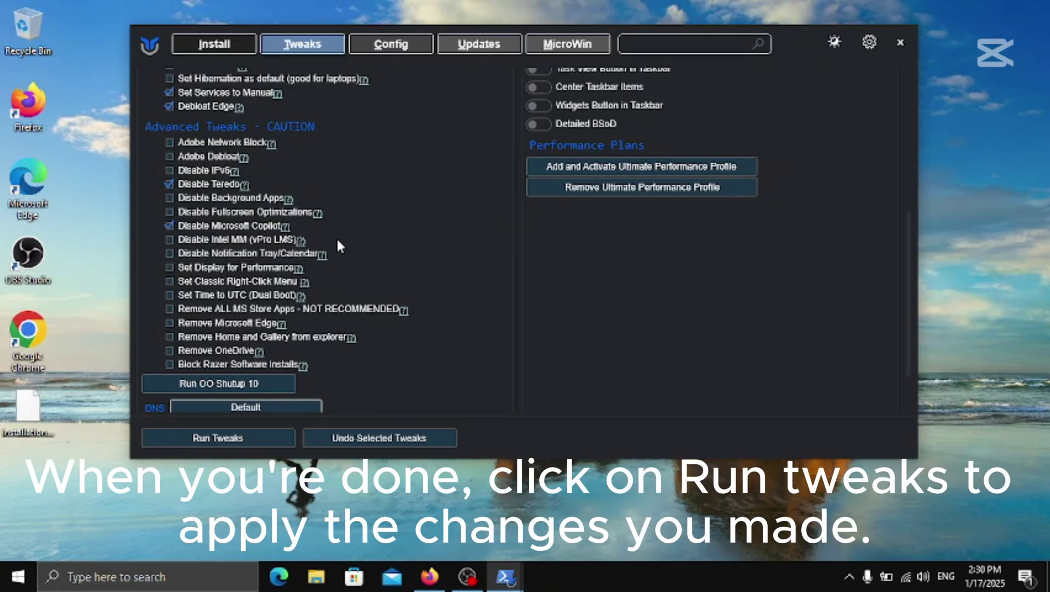
scroll(340, 290, "down", 1)
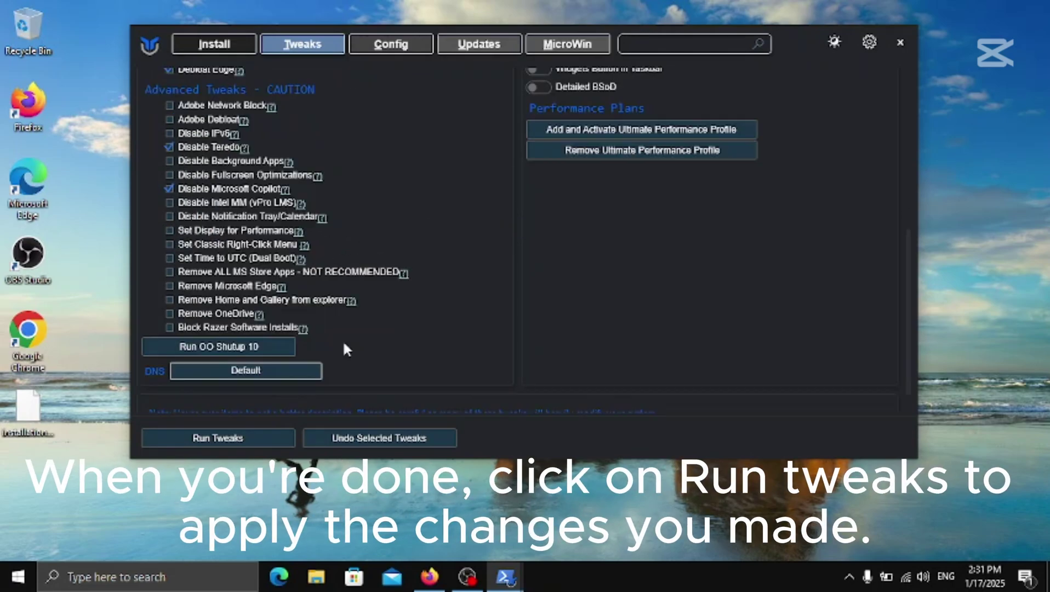
Start applying the selected tweaks and follow their progress in the PowerShell console log
left_click(227, 438)
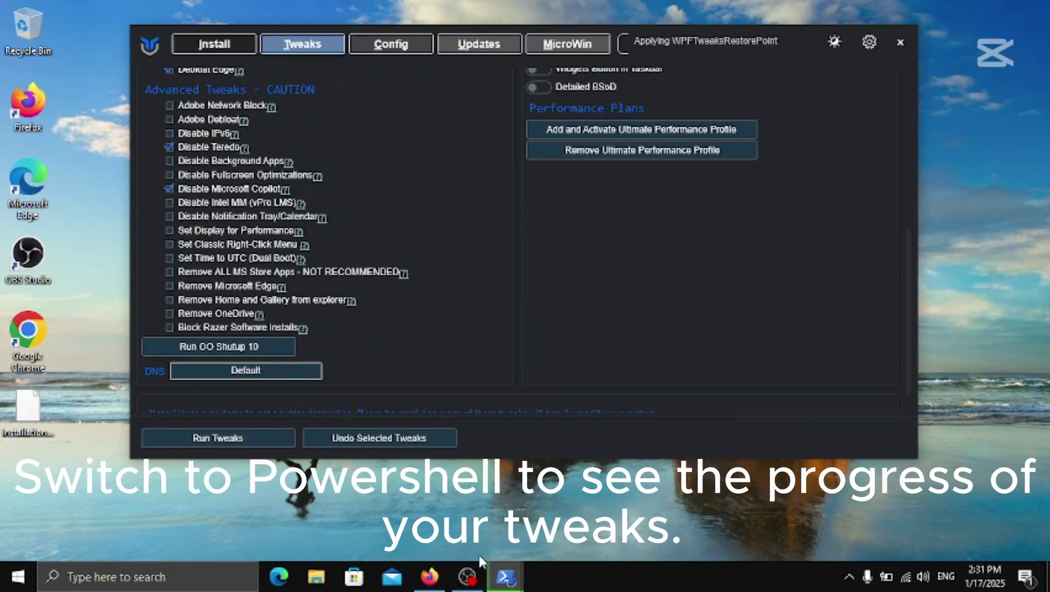
mouse_move(505, 575)
left_click(454, 504)
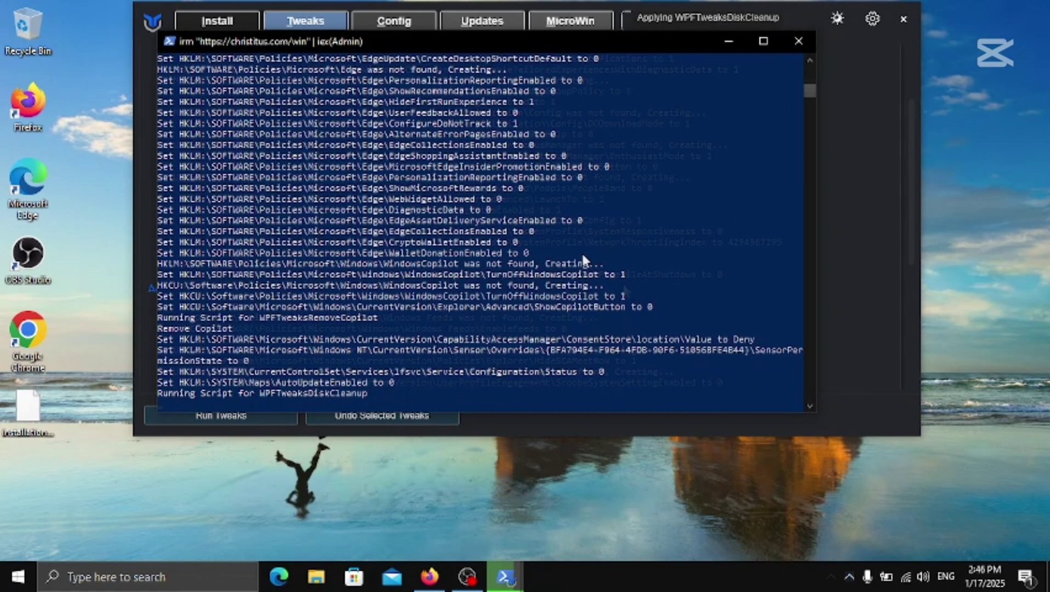
Return to the WinUtil window while the tweaks keep running
left_click(729, 41)
left_click(493, 513)
left_click(457, 395)
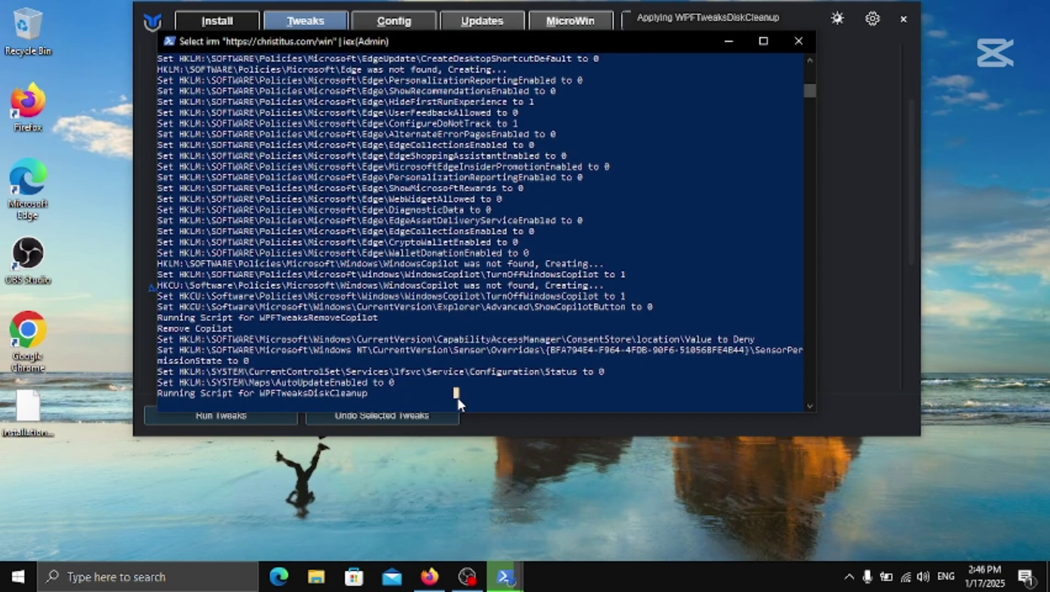
left_click(548, 424)
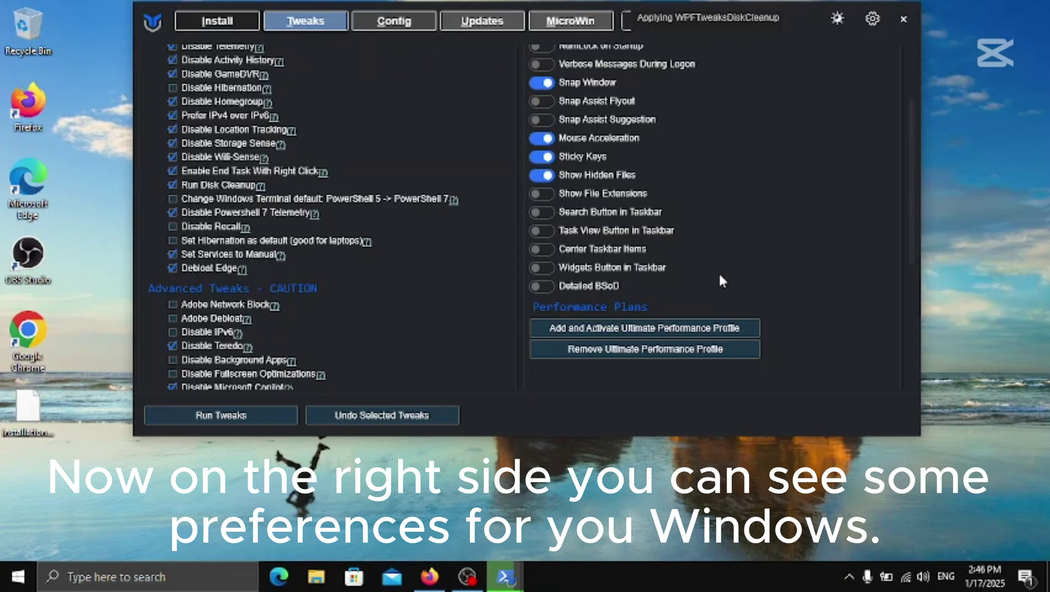
Switch on the Show File Extensions and Center Taskbar Items toggles under Customize Preferences
scroll(721, 280, "up", 3)
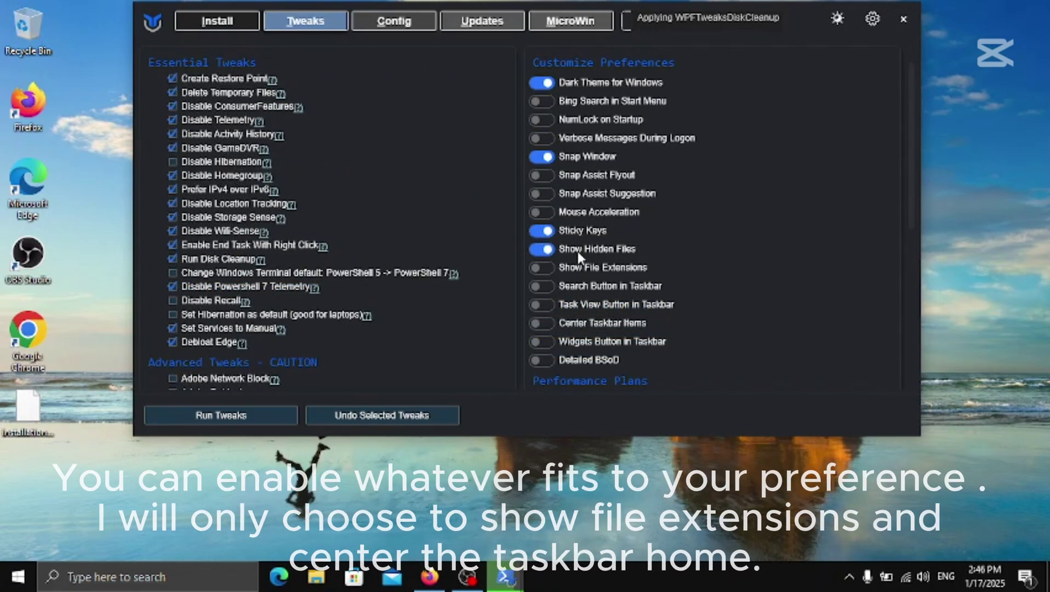
left_click(538, 271)
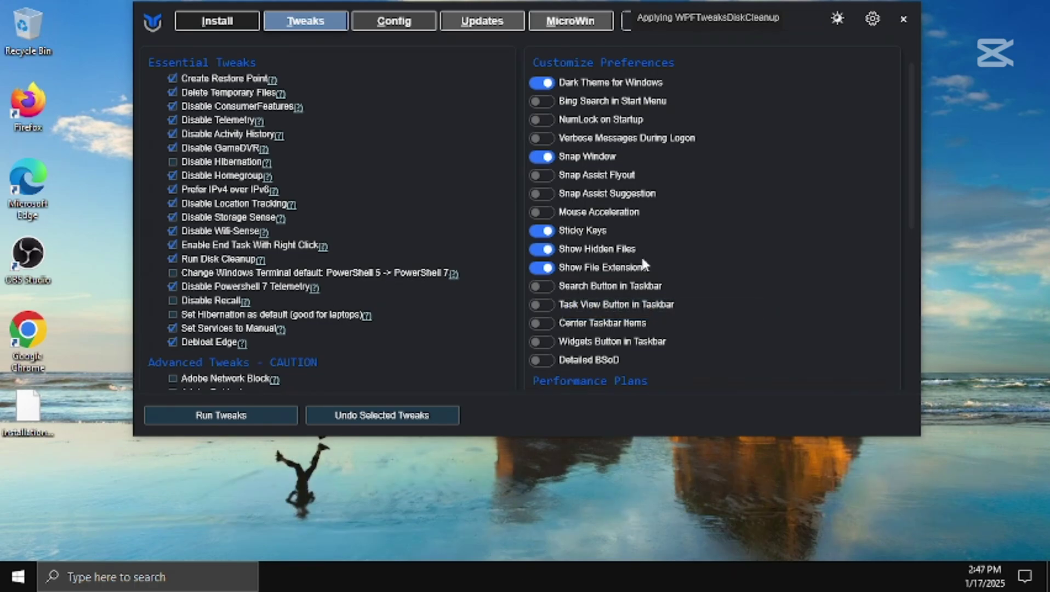
left_click(547, 326)
scroll(559, 345, "down", 3)
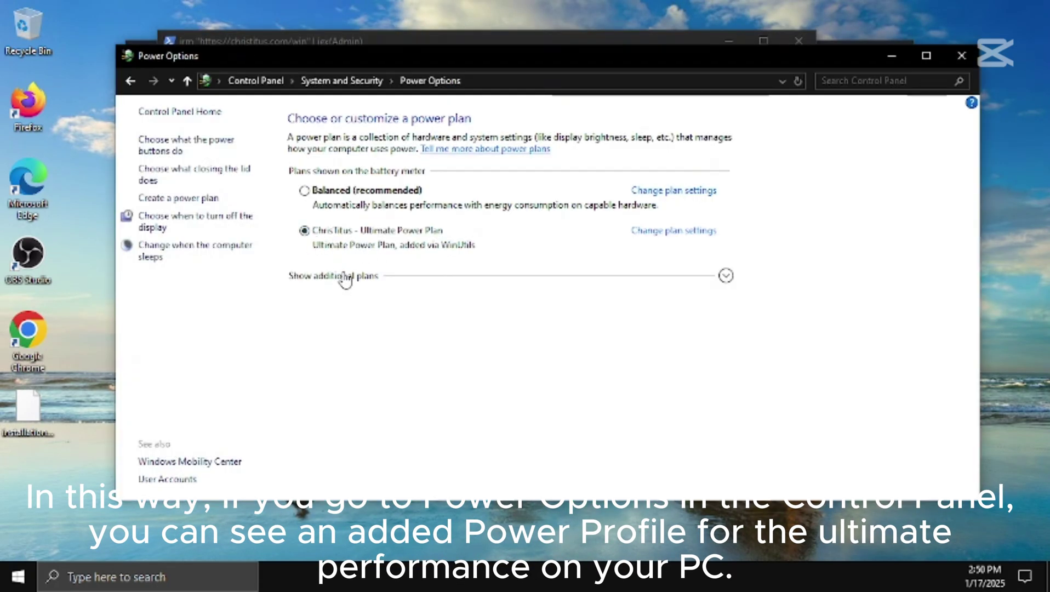
Check the additional plans for the active ChrisTitus Ultimate Power Plan, then close Power Options and return to WinUtil
left_click(345, 276)
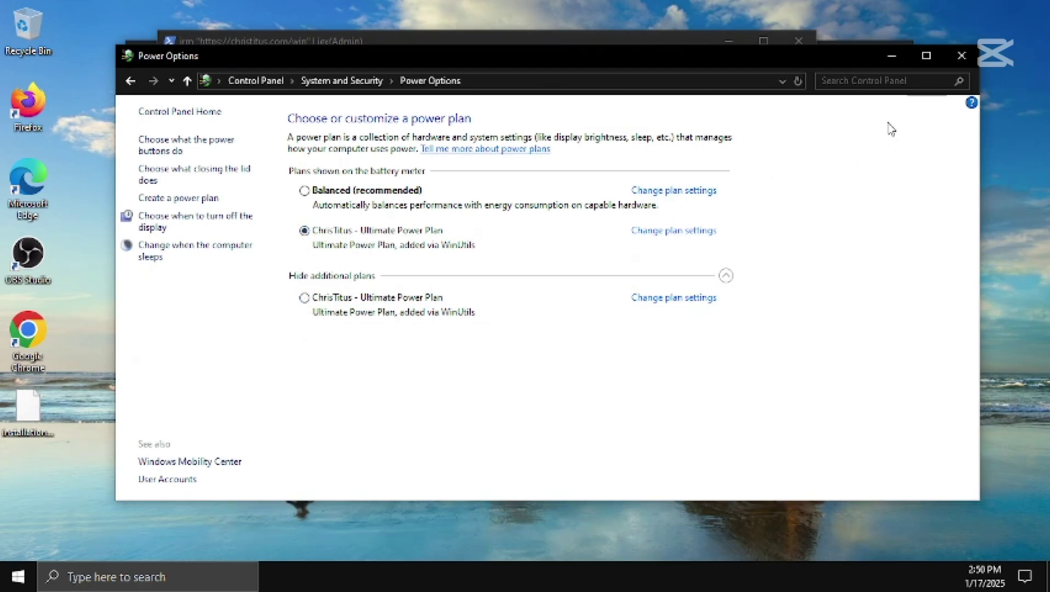
left_click(957, 61)
left_click(870, 112)
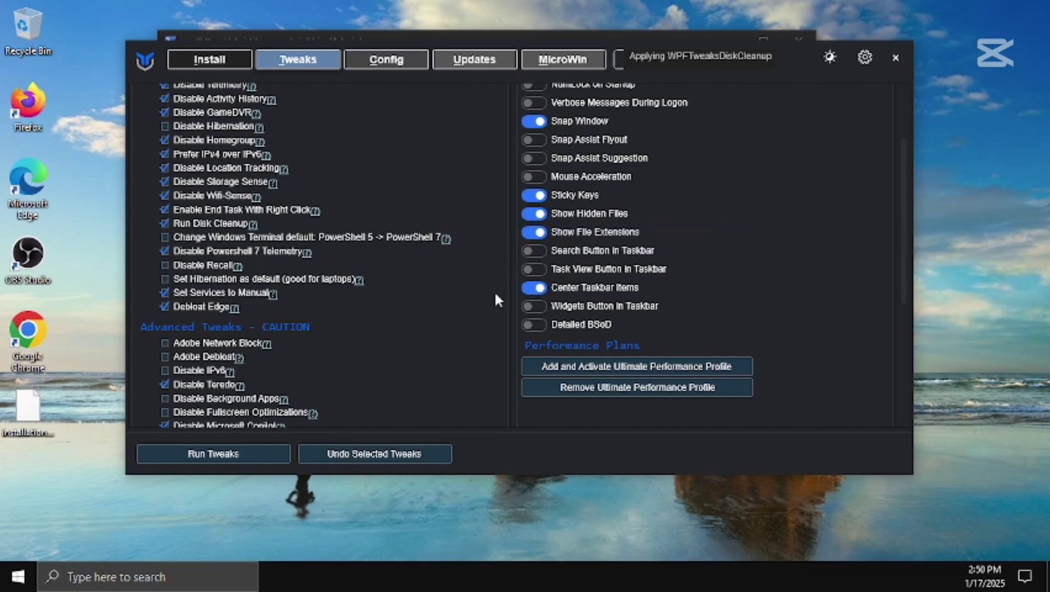
On the Config tab, open and close the classic Control Panel and the legacy Power Options panel
scroll(496, 299, "down", 5)
scroll(495, 303, "up", 5)
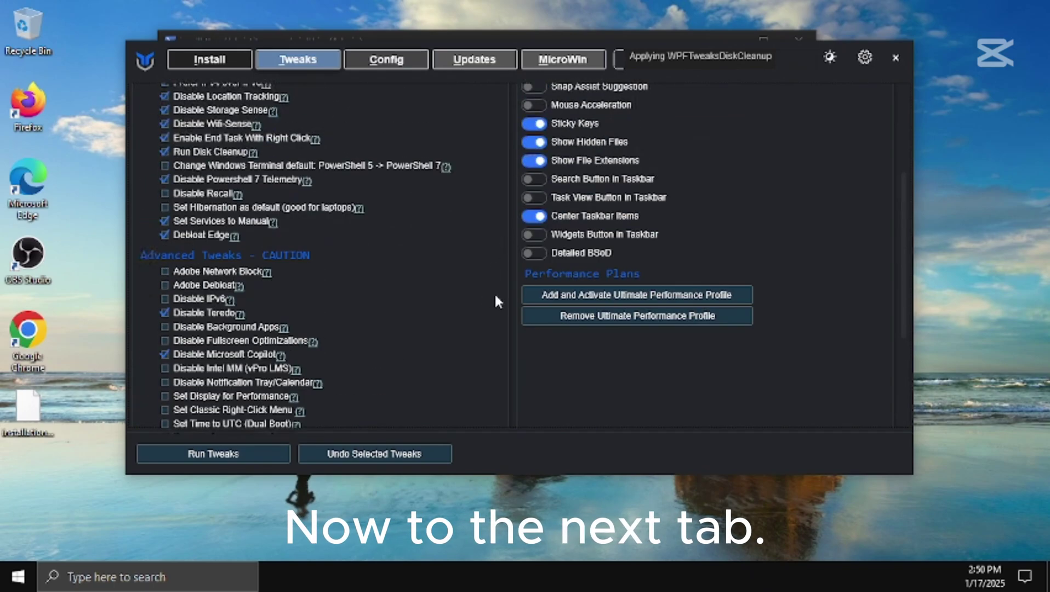
left_click(380, 62)
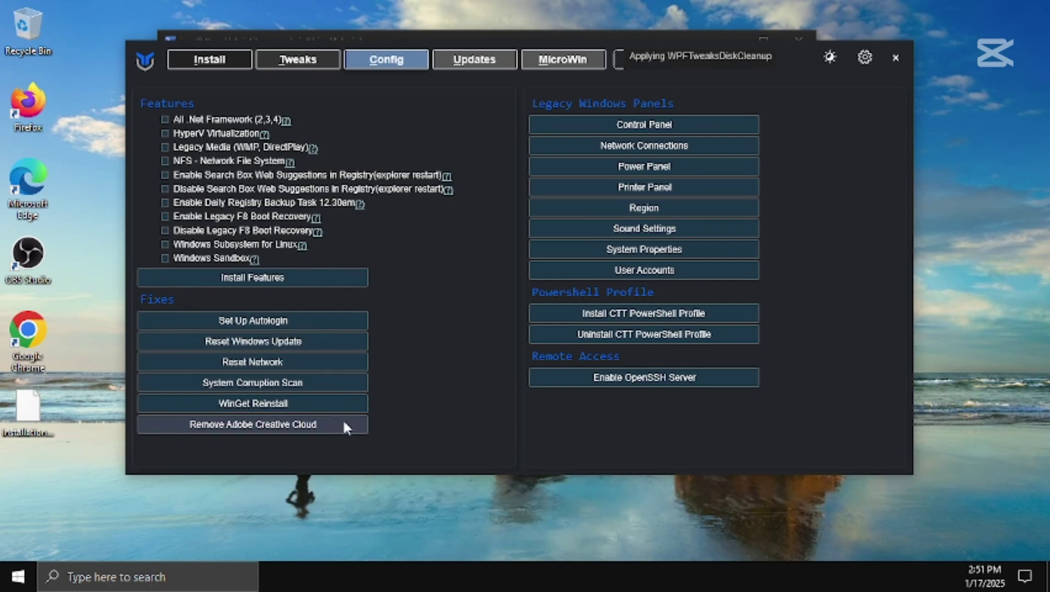
left_click(617, 122)
left_click(961, 53)
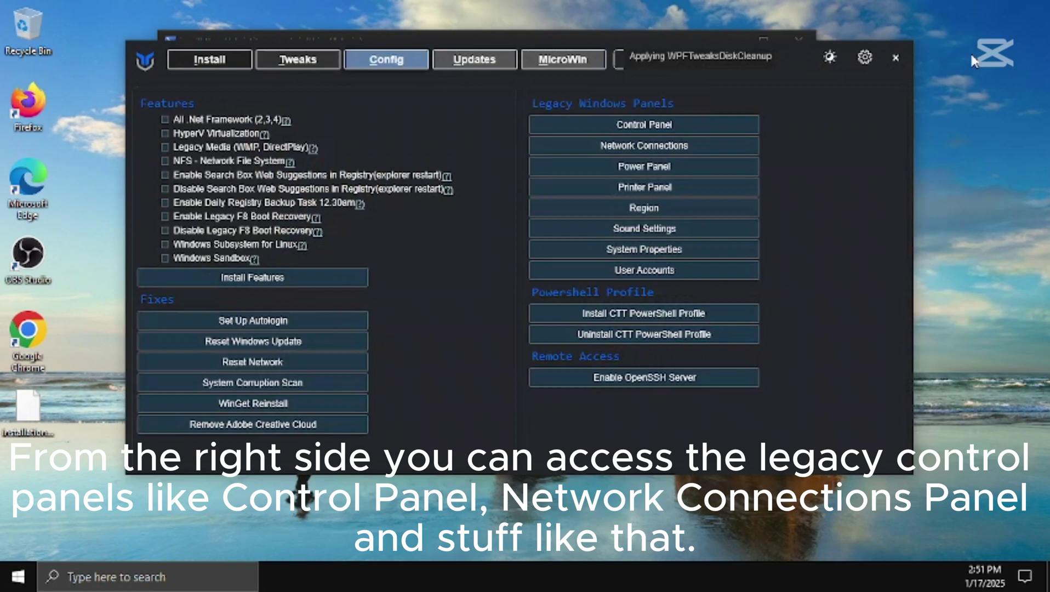
left_click(716, 167)
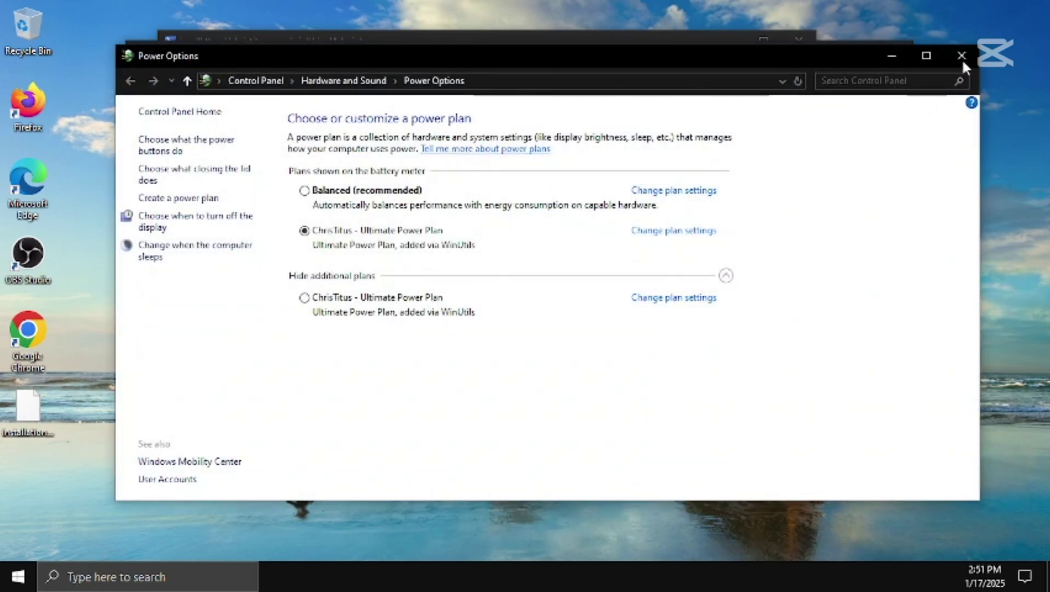
left_click(961, 56)
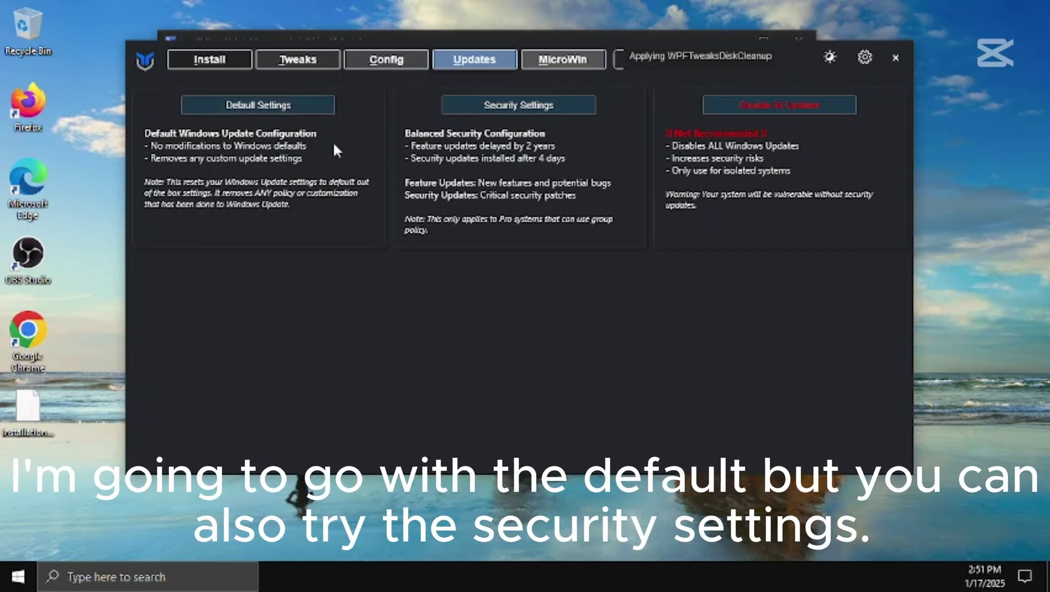
Go to the MicroWin tab for building a custom Windows 11 ISO
left_click(554, 61)
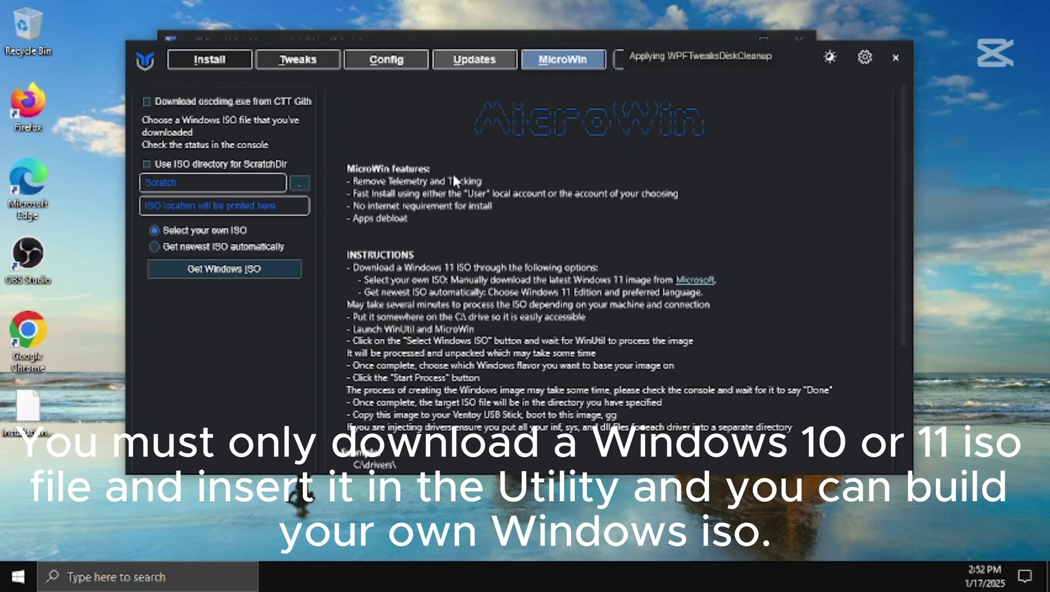
Close WinUtil so the PowerShell console ends with "Bye bye!"
left_click(894, 61)
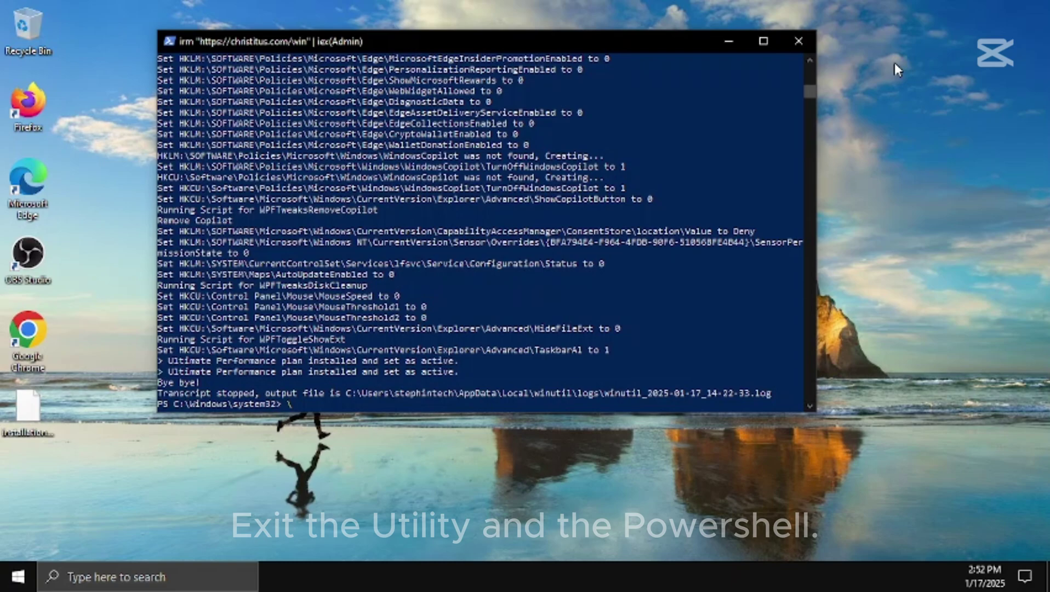